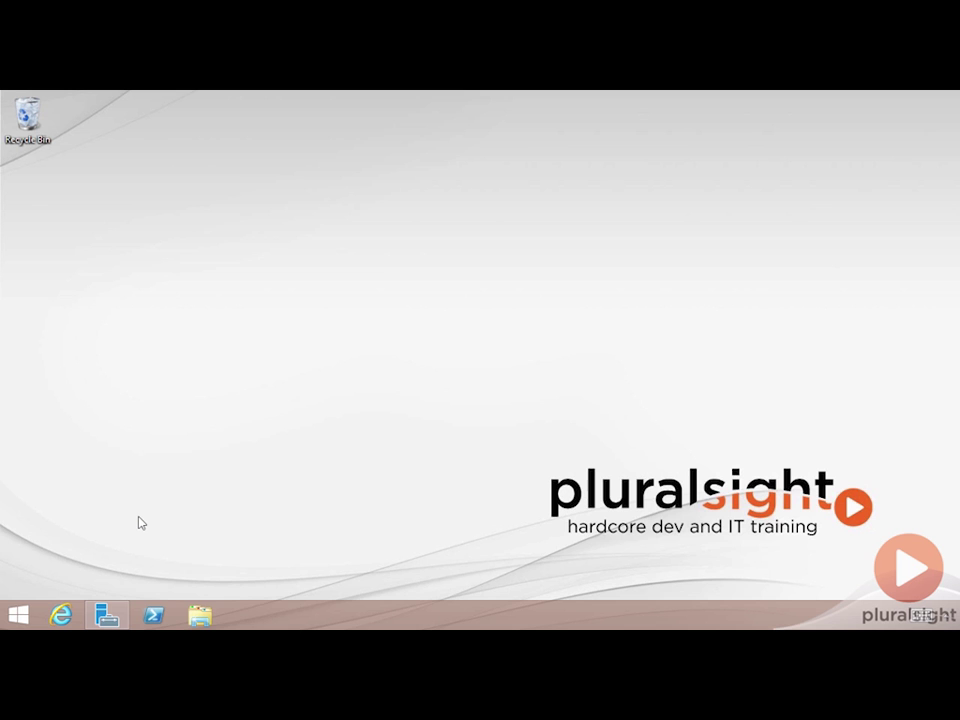
Launch Remote Desktop Connection with mstsc and connect to 192.168.0.99
key(super+r)
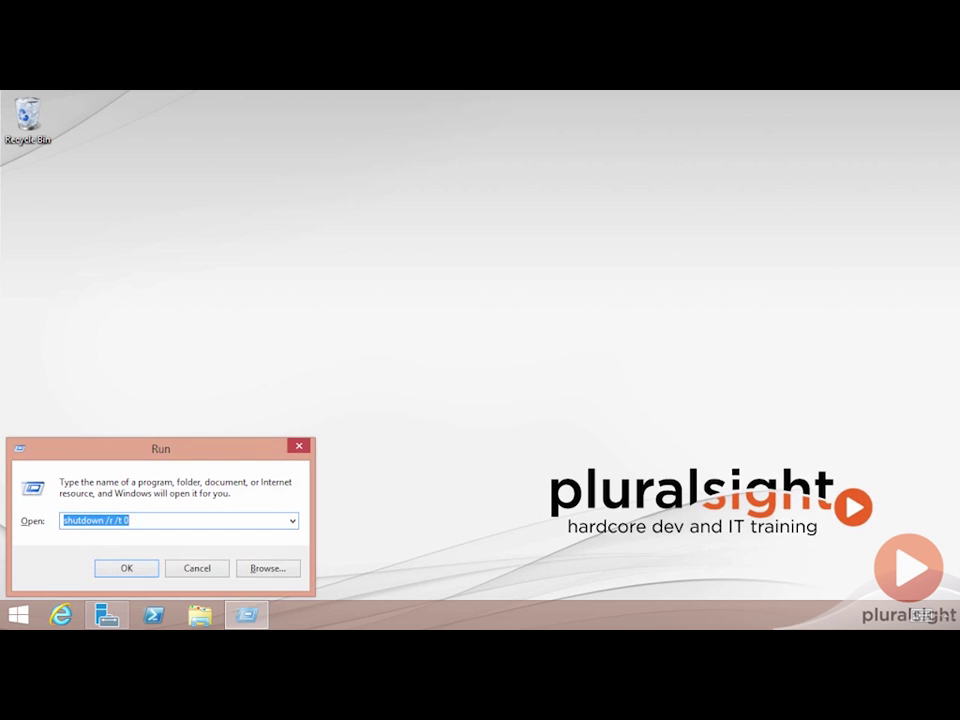
text(mstsc)
key(Return)
text(192)
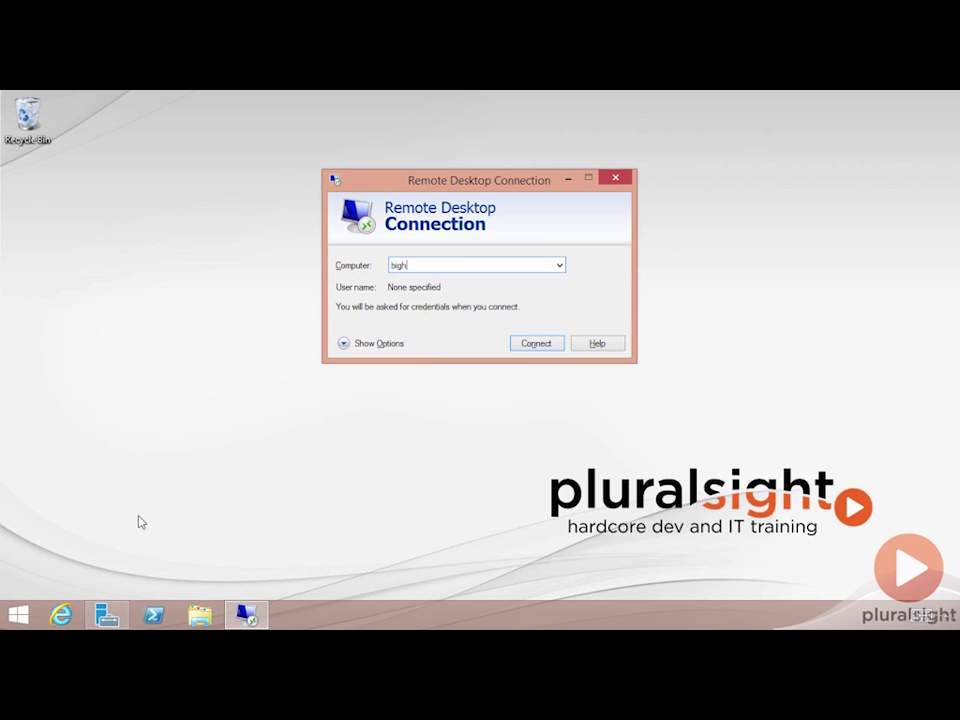
text(.168.0.99)
key(Return)
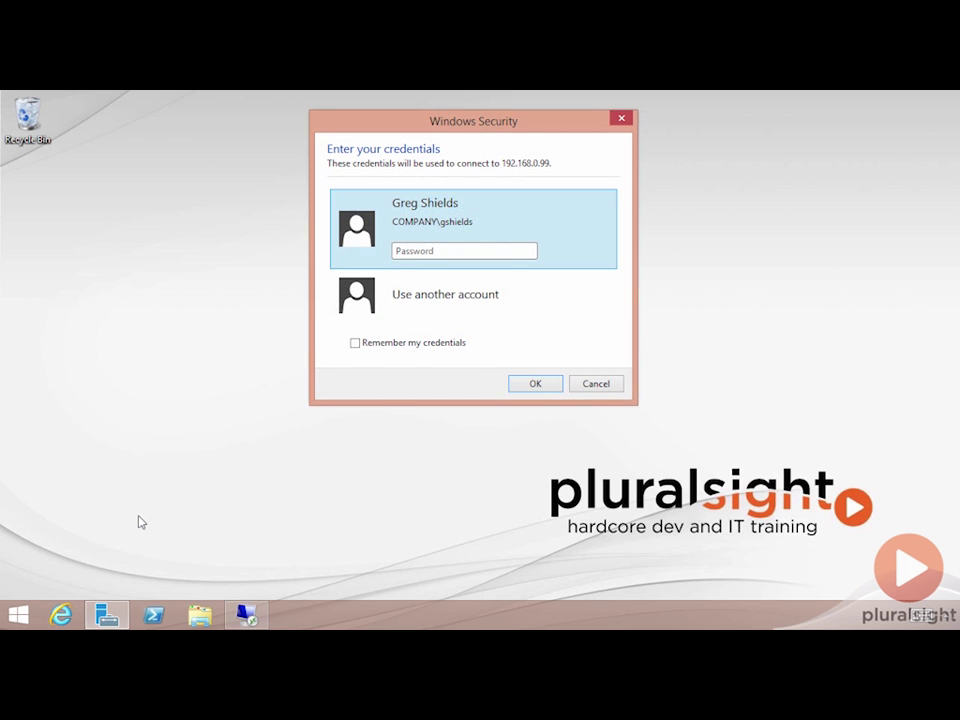
Sign in with another account, entering the specialized domain user name and password
key(Down)
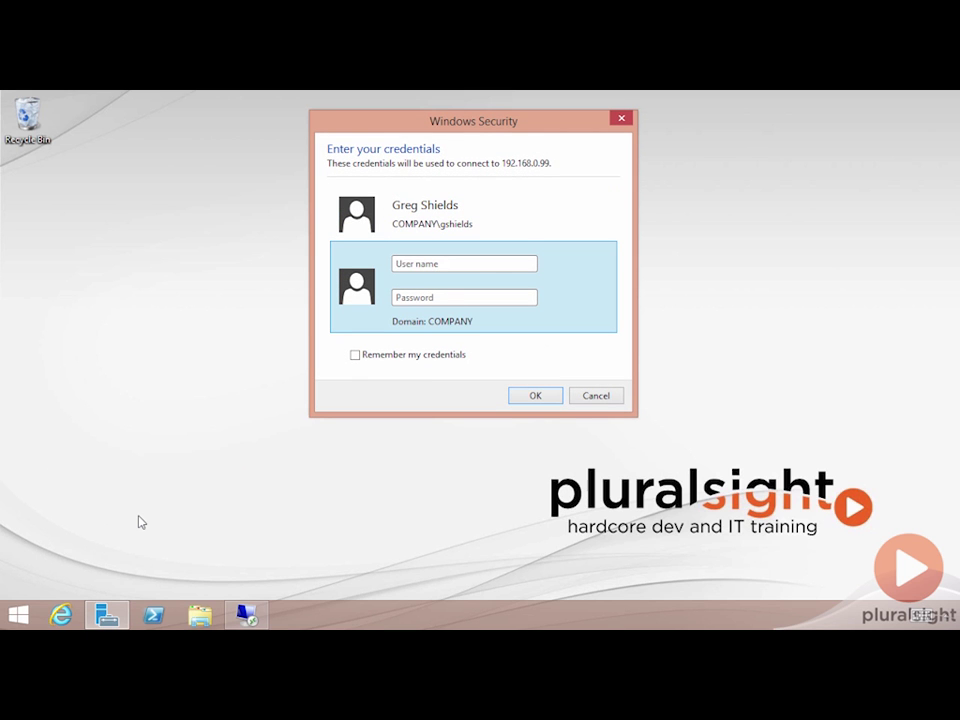
key(Tab)
text(P@ssw0rd)
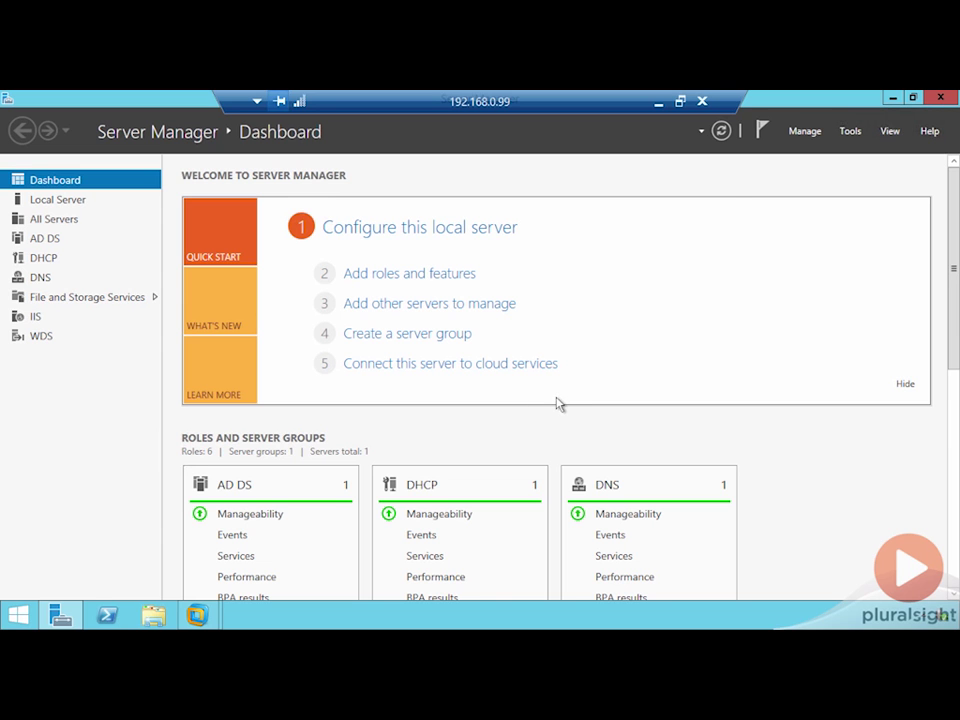
Open DNS Manager and expand the specialized.net and company.pri forward lookup zones
click(851, 132)
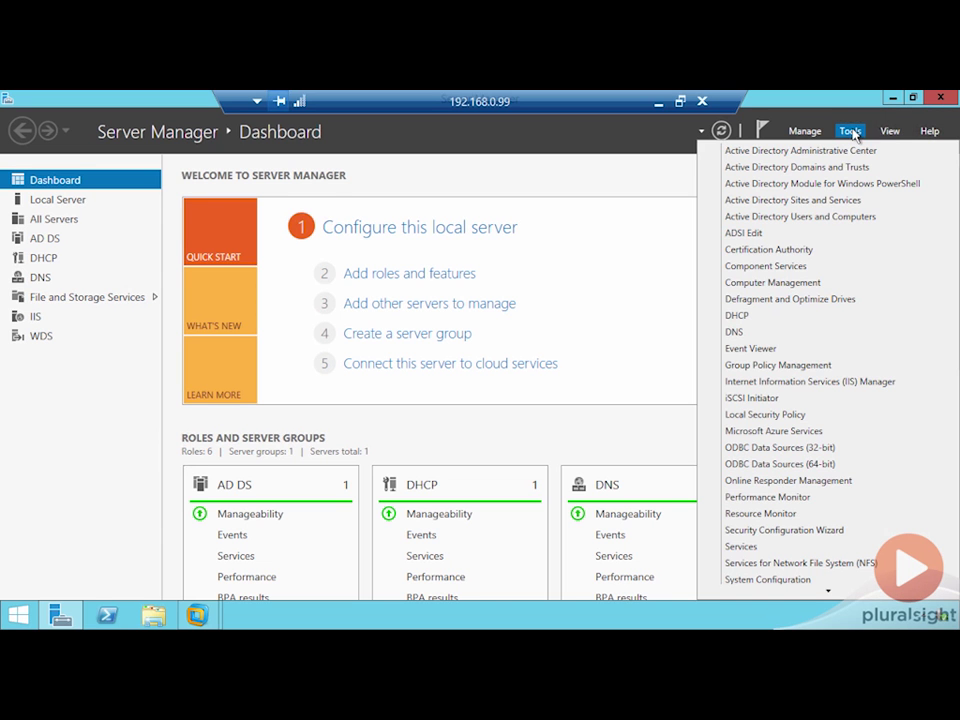
click(330, 226)
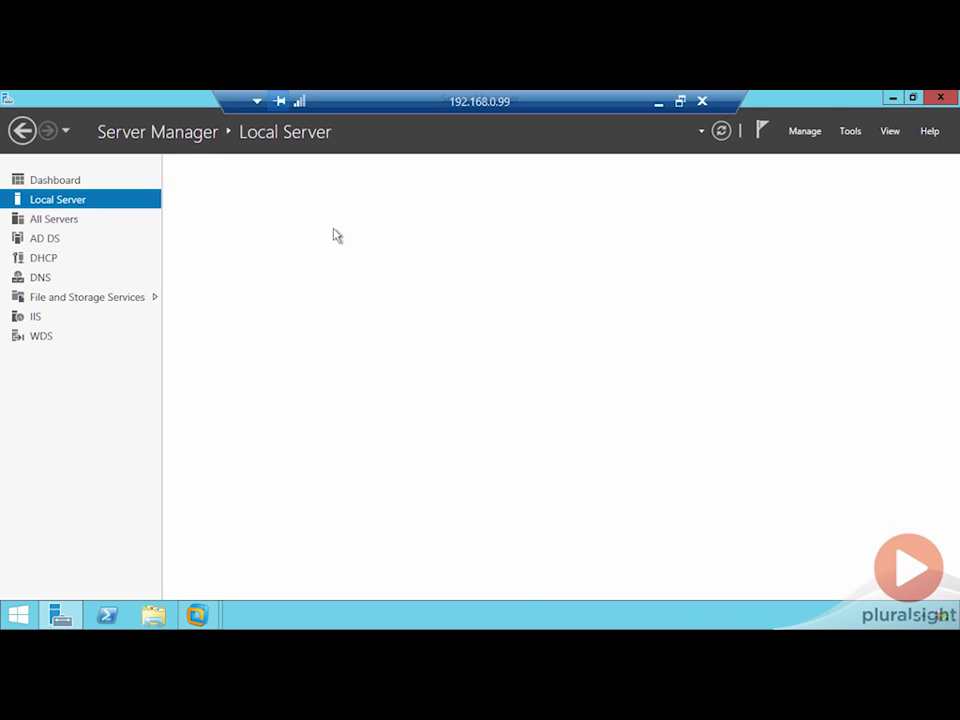
click(851, 131)
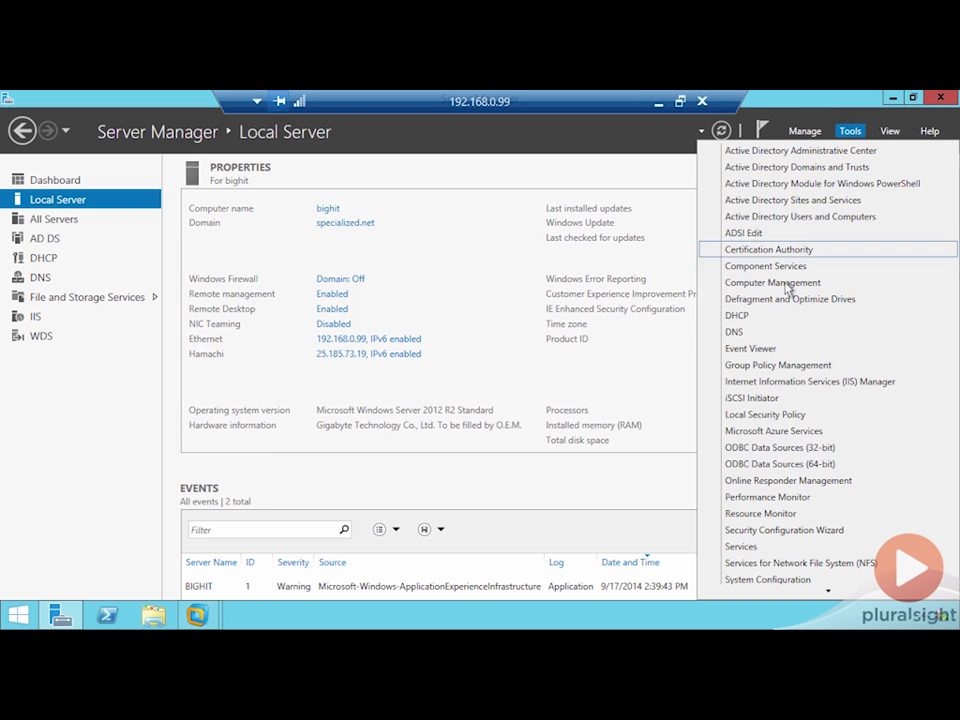
click(736, 331)
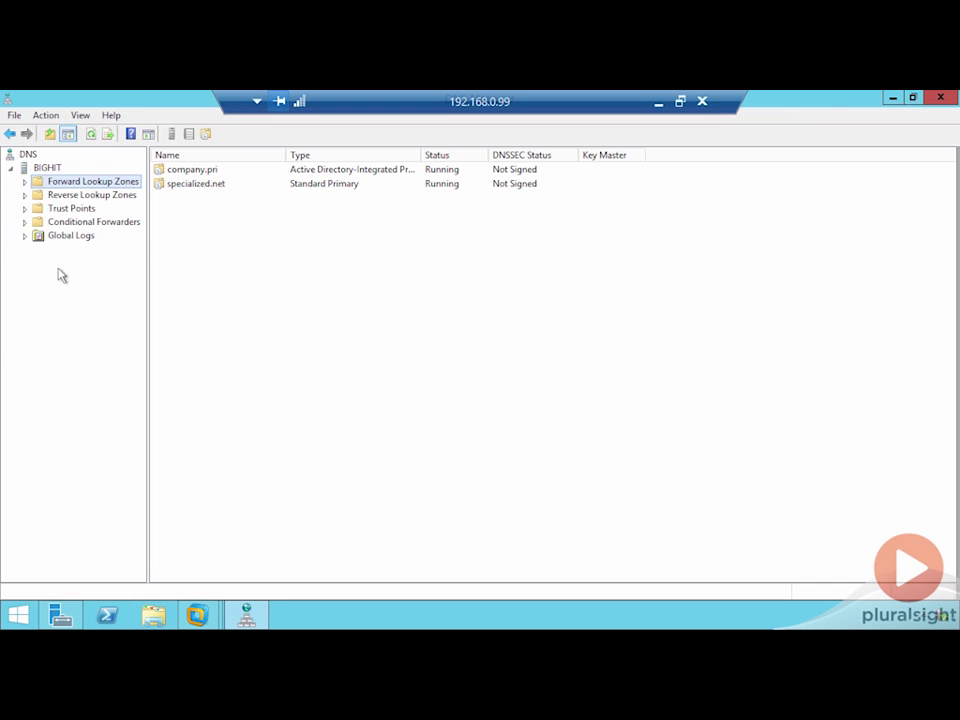
click(24, 181)
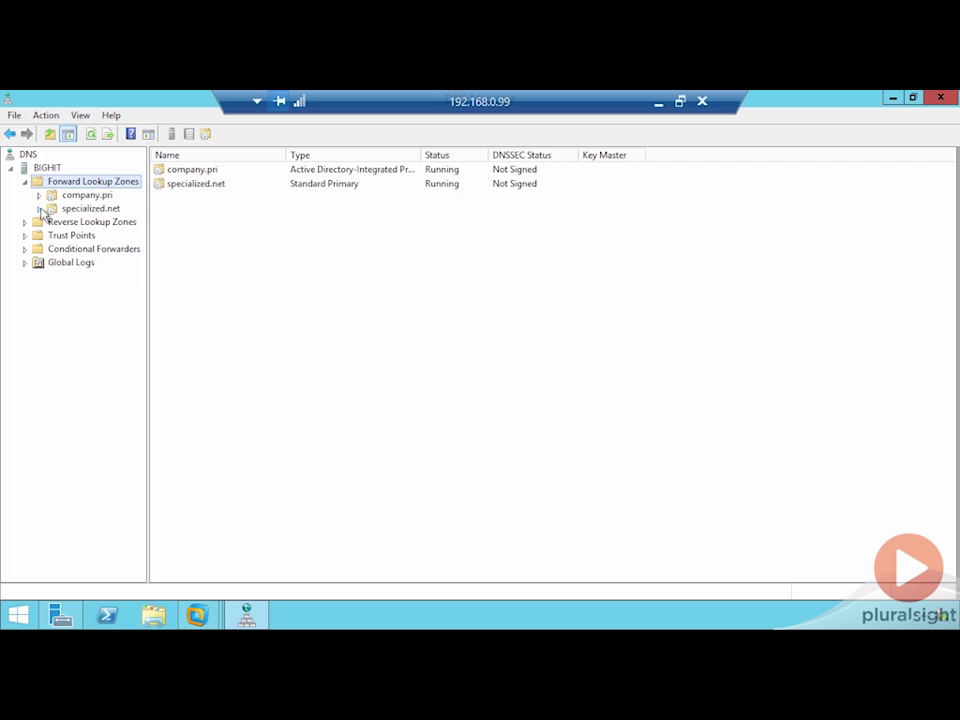
double_click(52, 208)
double_click(75, 196)
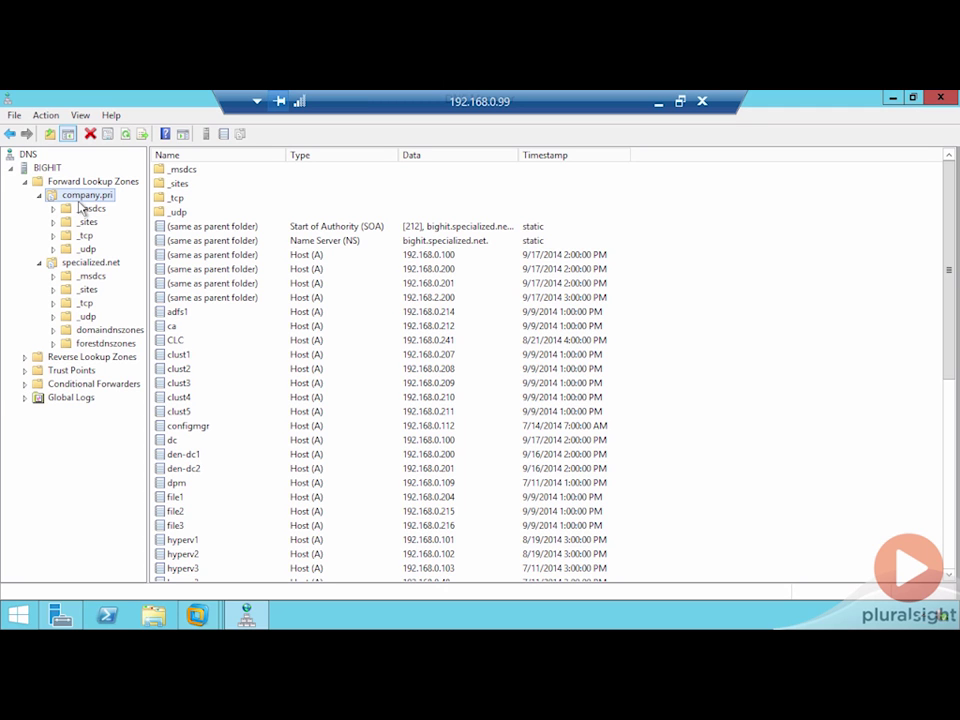
On the local desktop, open cmd and run nslookup bighit.specialized.net
click(657, 103)
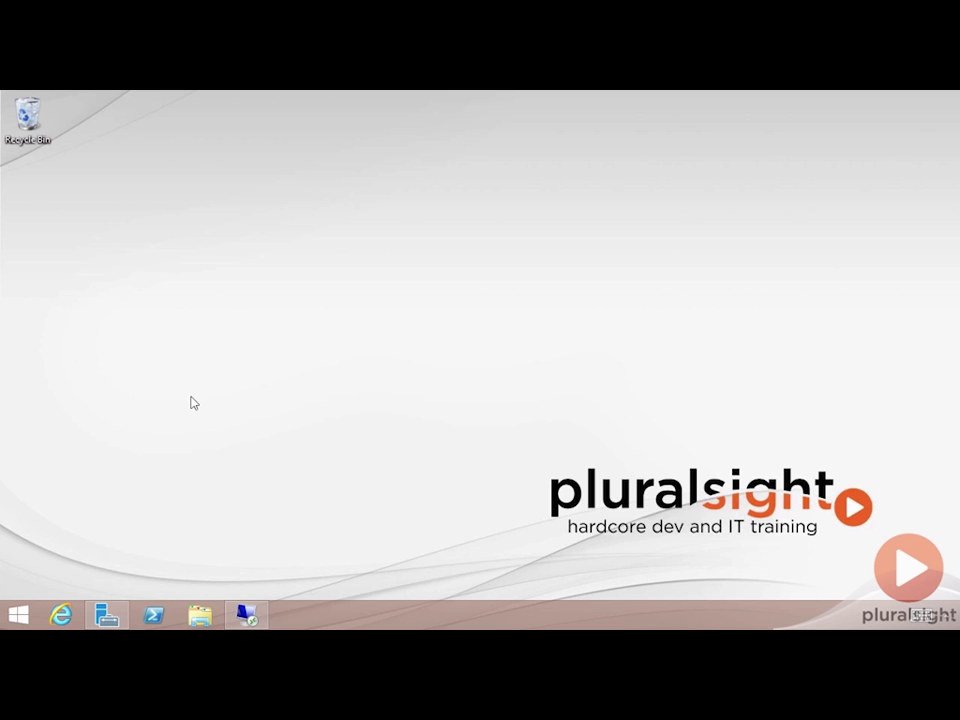
key(super+r)
key(Return)
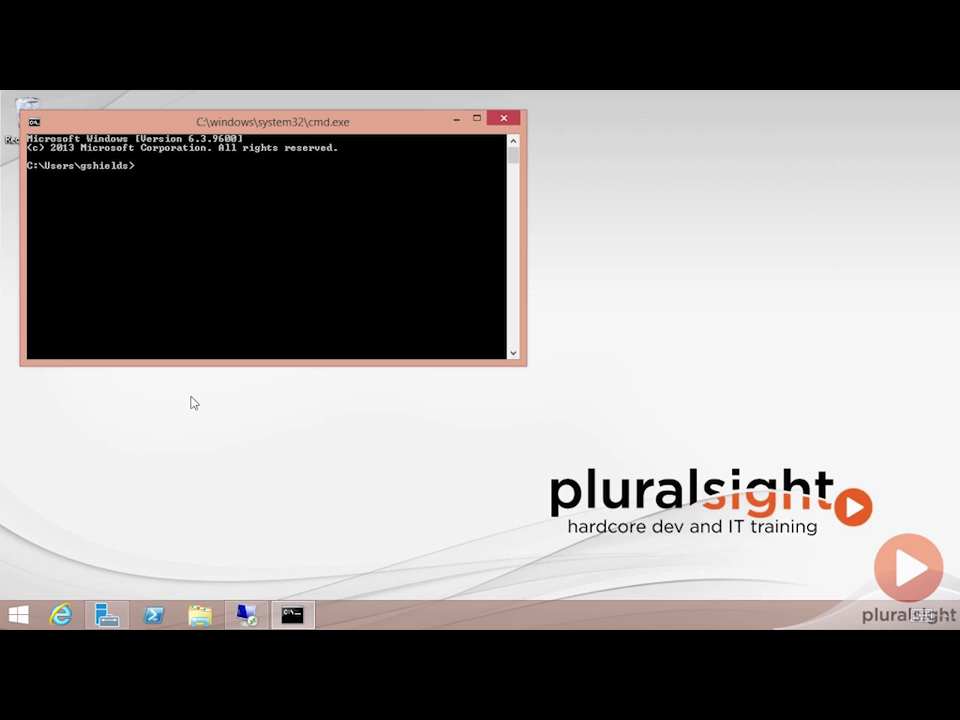
text(nslookup bighit.speicalize)
key(BackSpace)
key(BackSpace)
key(BackSpace)
key(BackSpace)
key(BackSpace)
key(BackSpace)
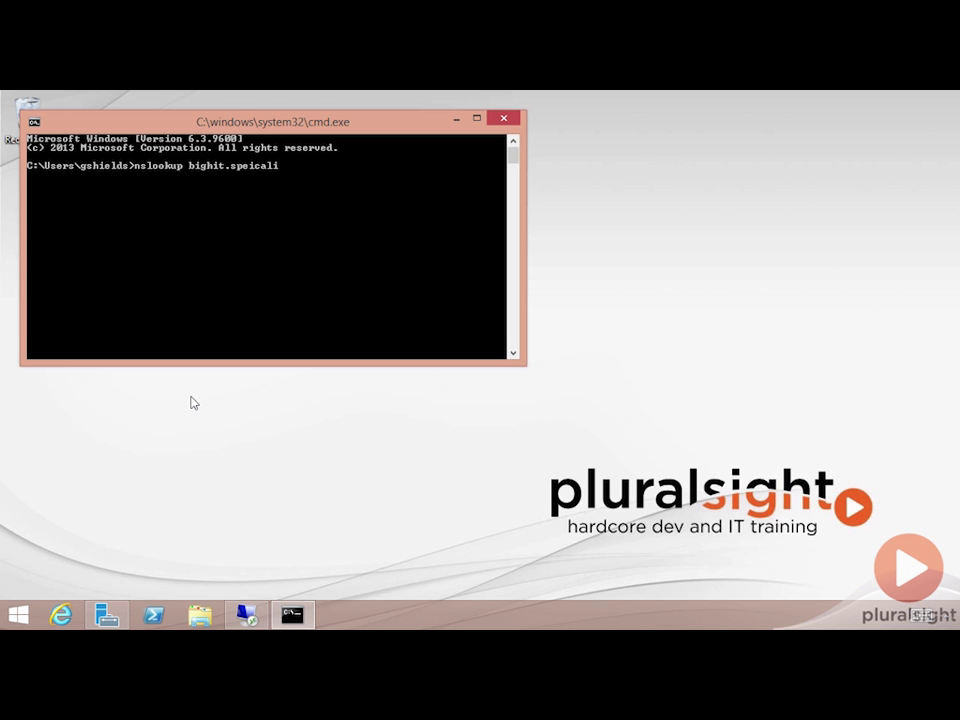
key(BackSpace)
text(cialized.net)
key(Return)
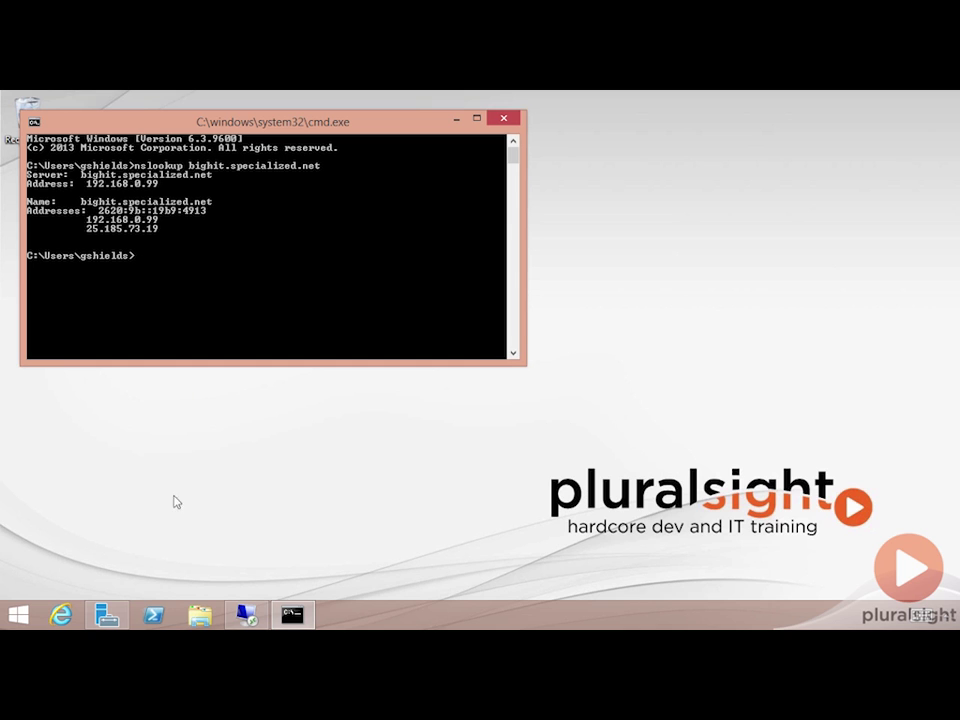
In the remote session, review the company.pri records, then open the empty Conditional Forwarders folder
click(246, 614)
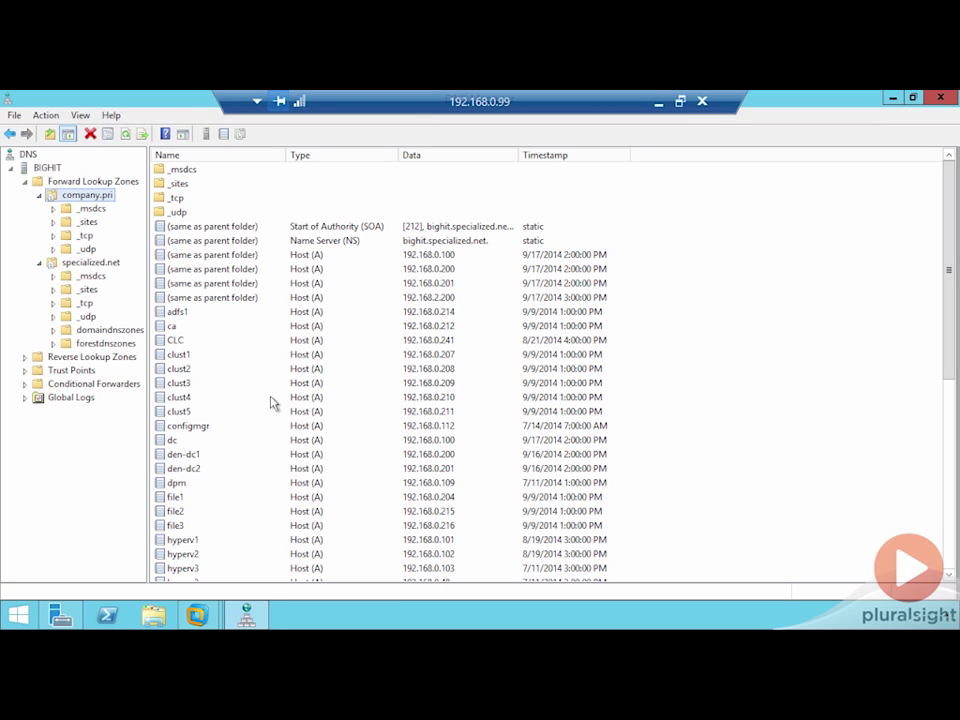
click(270, 400)
scroll(272, 400, down, 8)
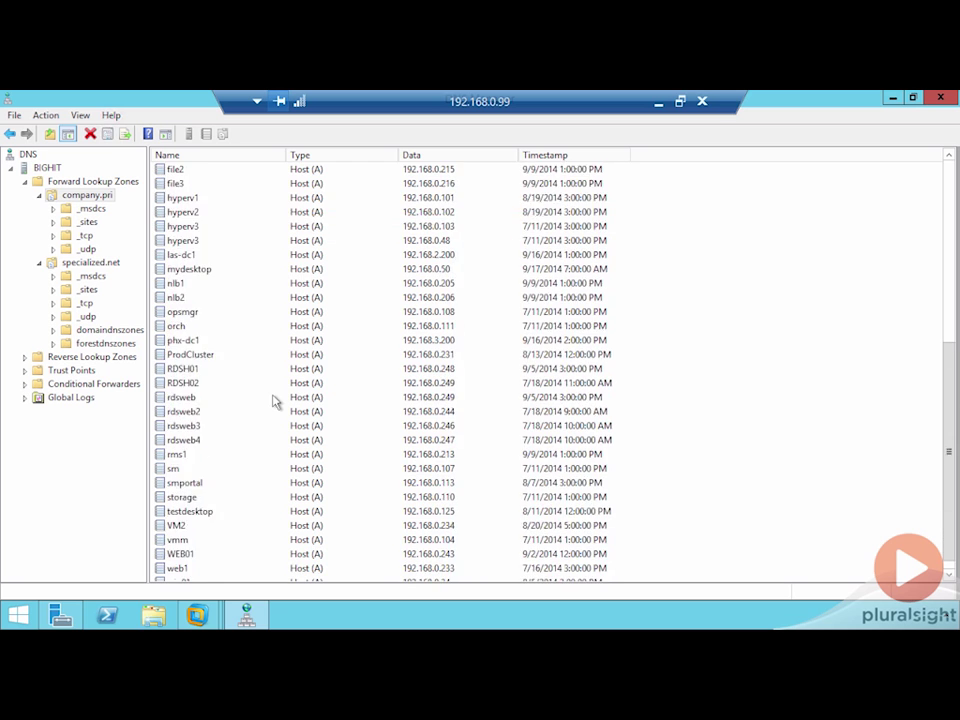
scroll(274, 400, up, 5)
scroll(273, 401, up, 3)
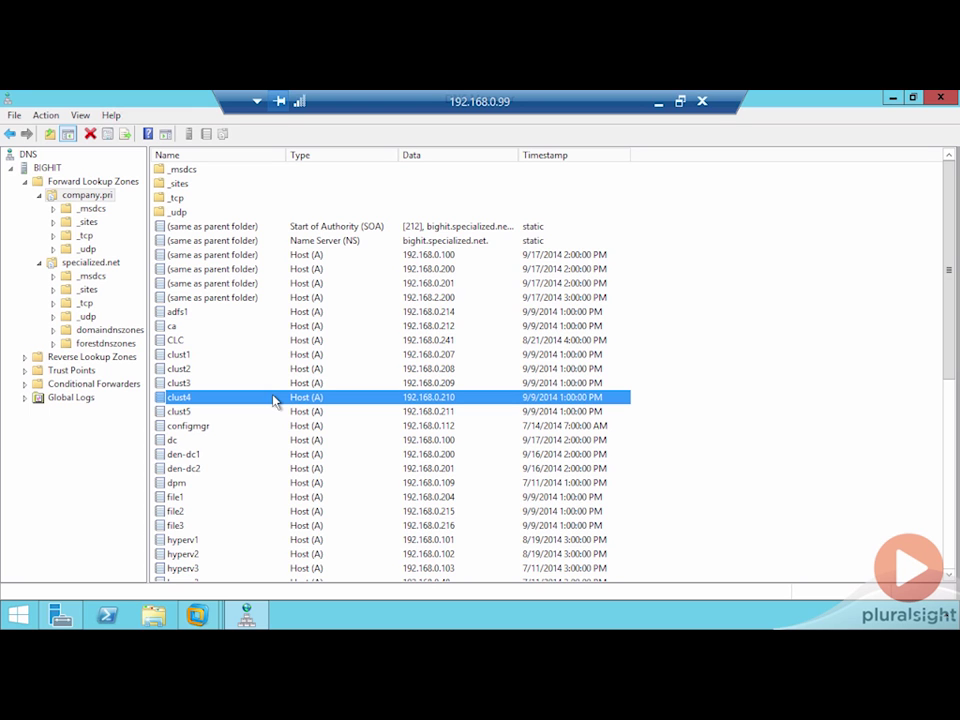
click(66, 386)
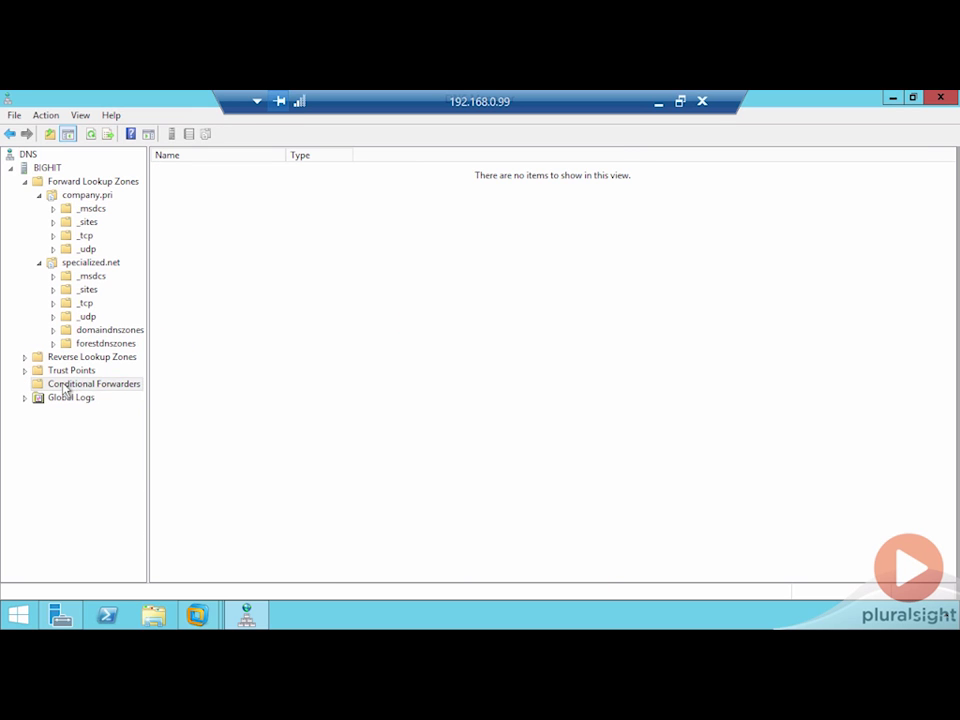
right_click(66, 388)
click(90, 393)
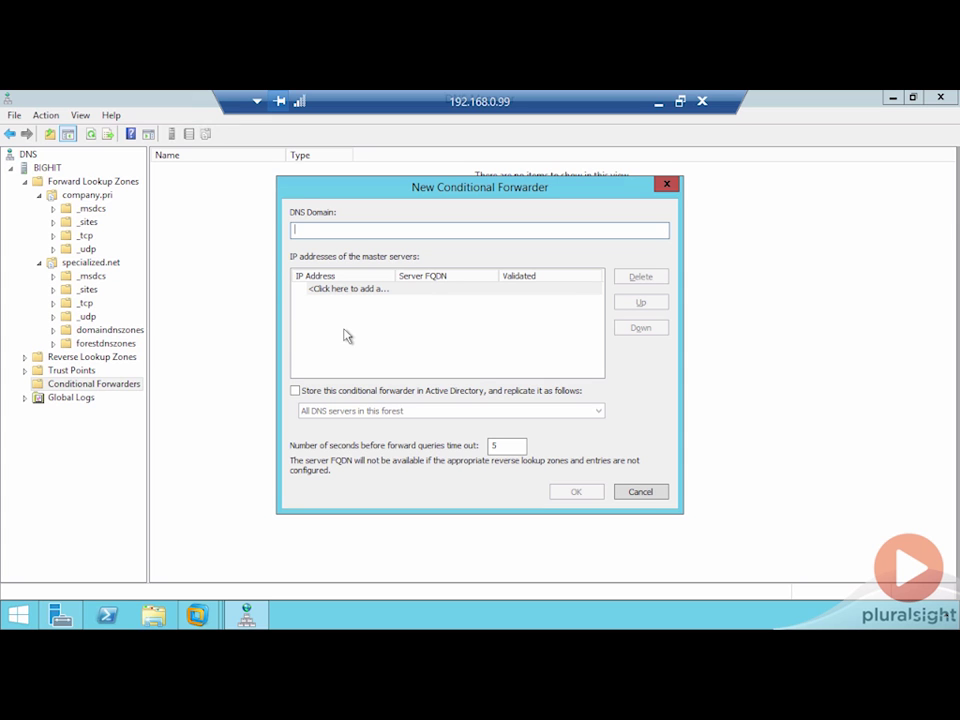
text(specialized.net)
click(355, 289)
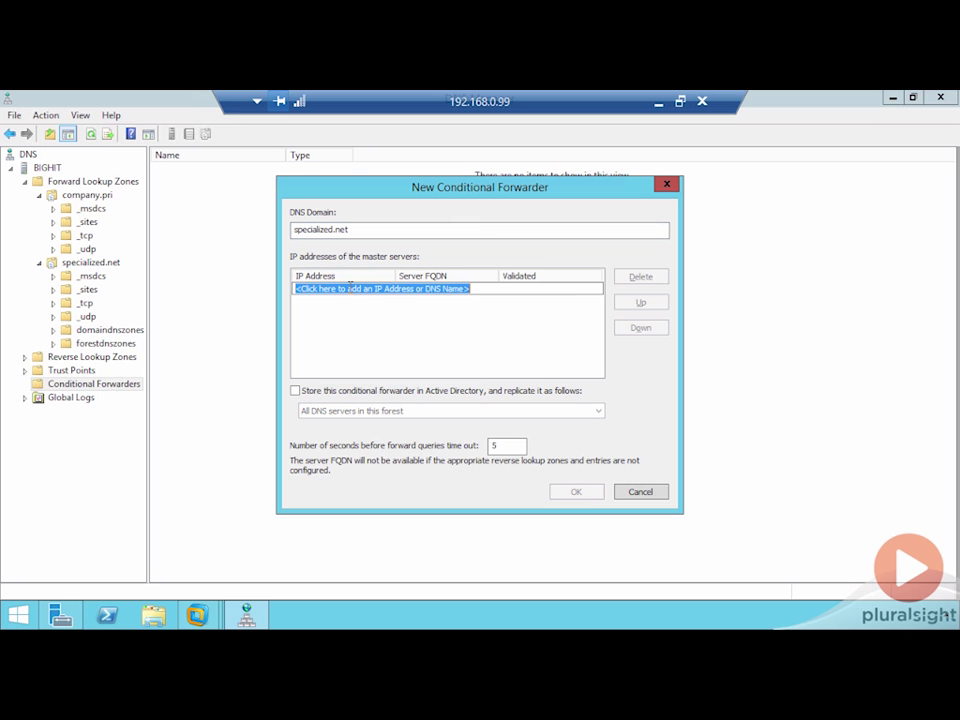
text(192.168.0.99)
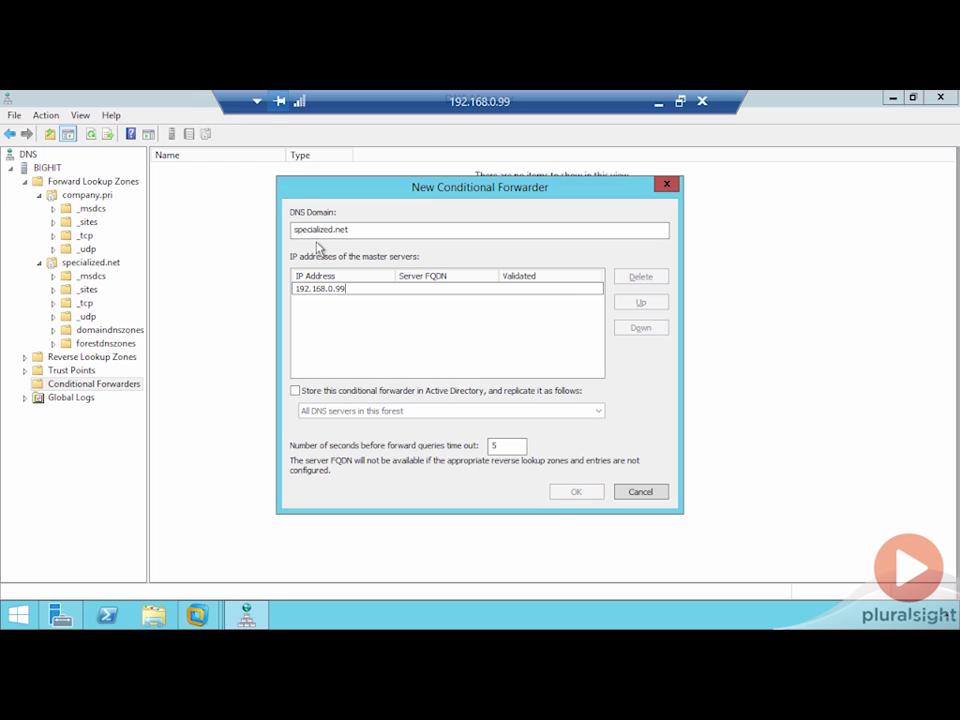
click(640, 491)
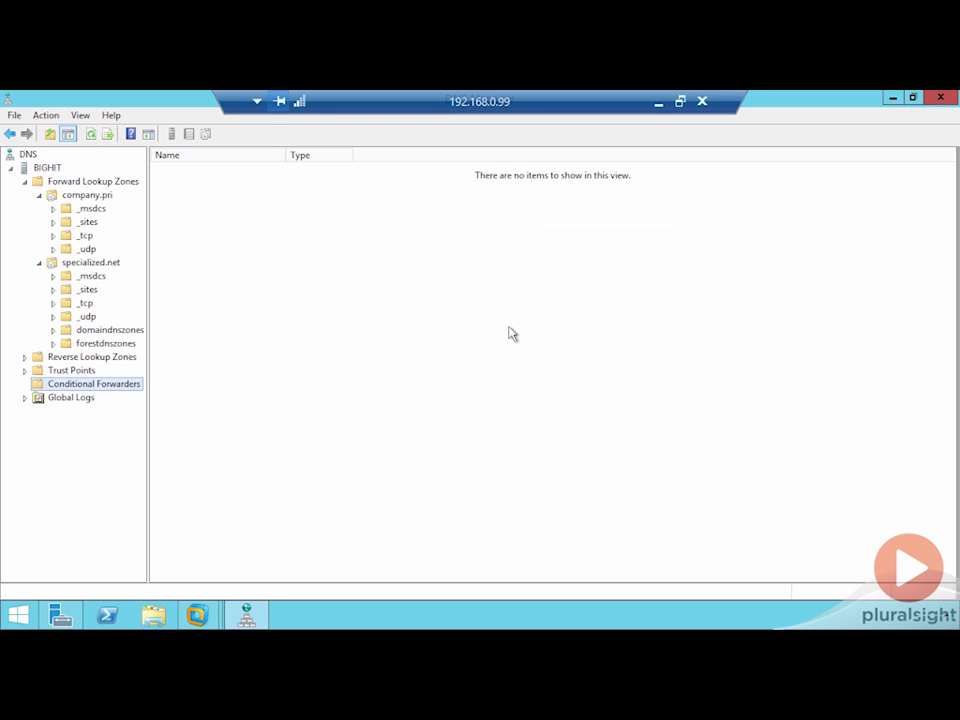
Minimize the remote session and close the Command Prompt window
click(658, 102)
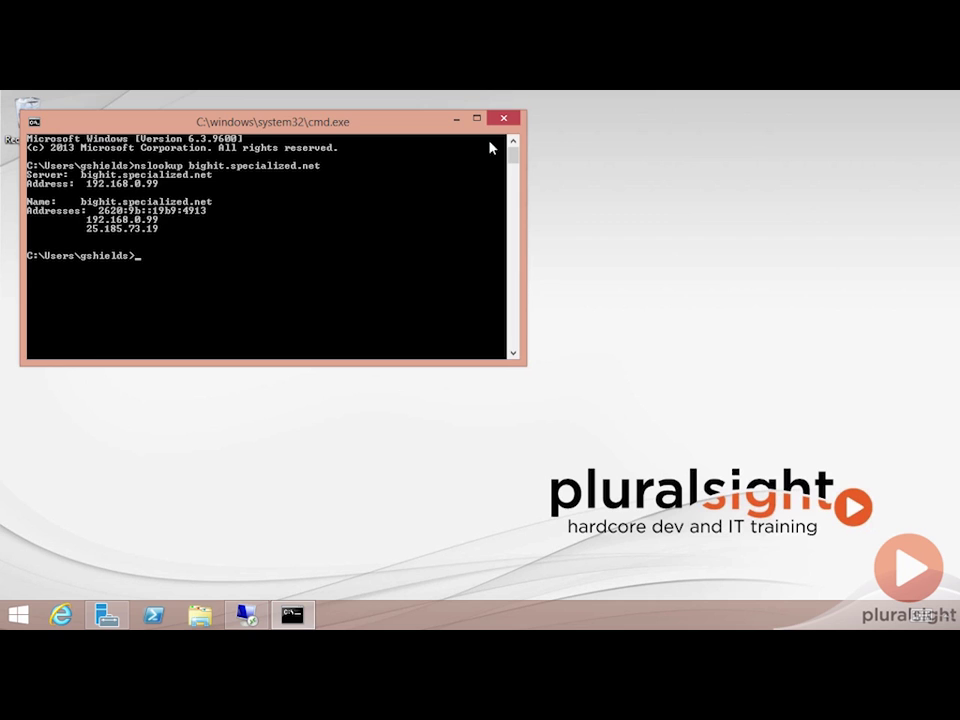
click(504, 118)
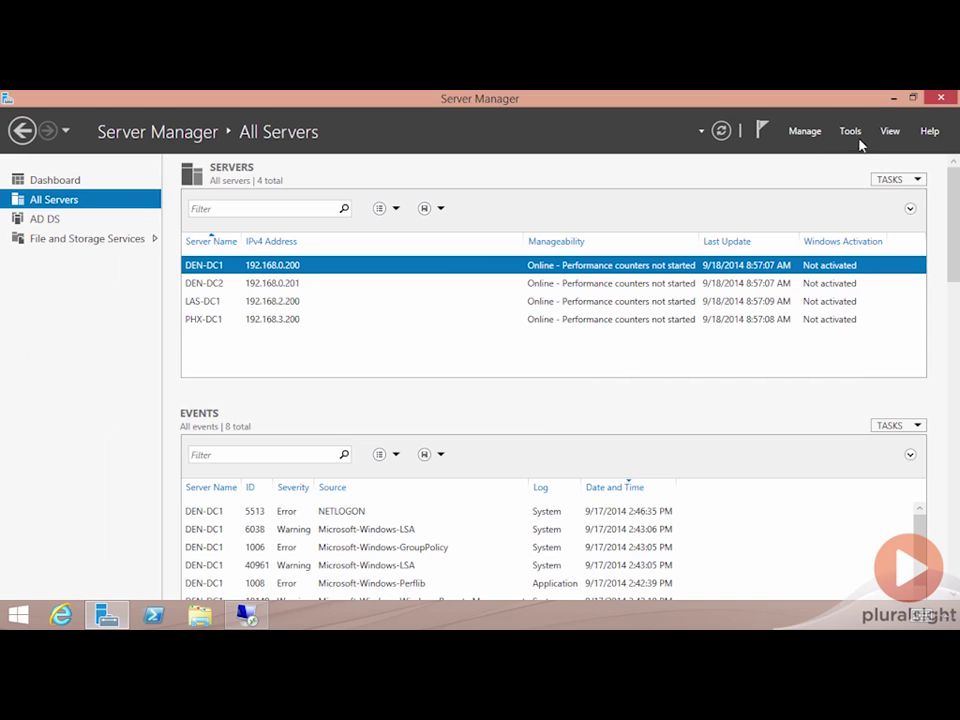
Launch the New Trust Wizard from the Trusts tab of company.pri Properties
click(852, 134)
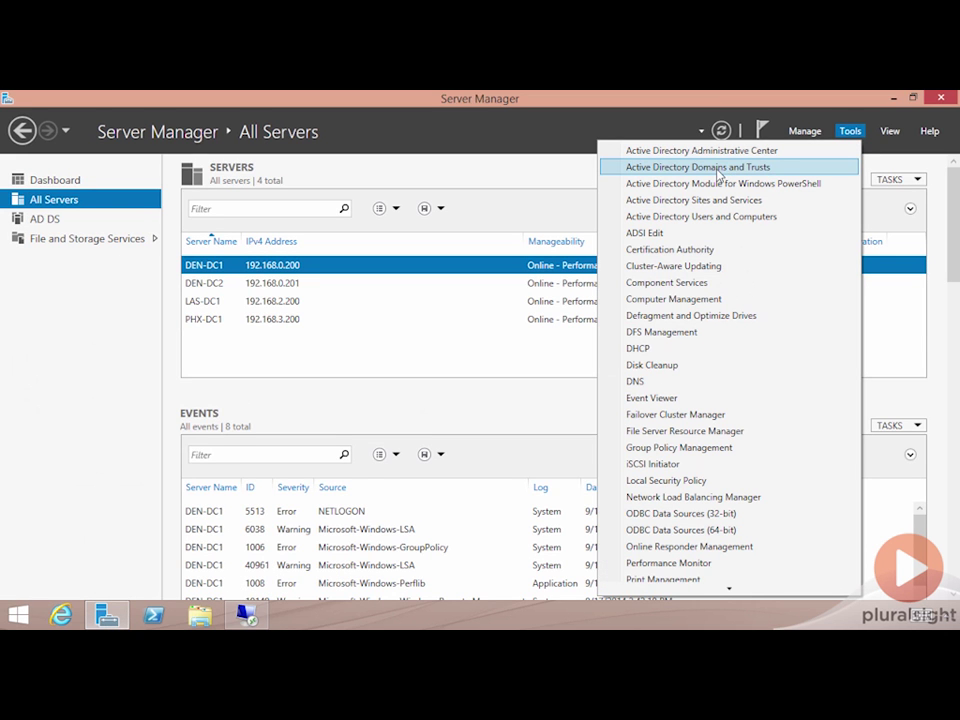
click(718, 170)
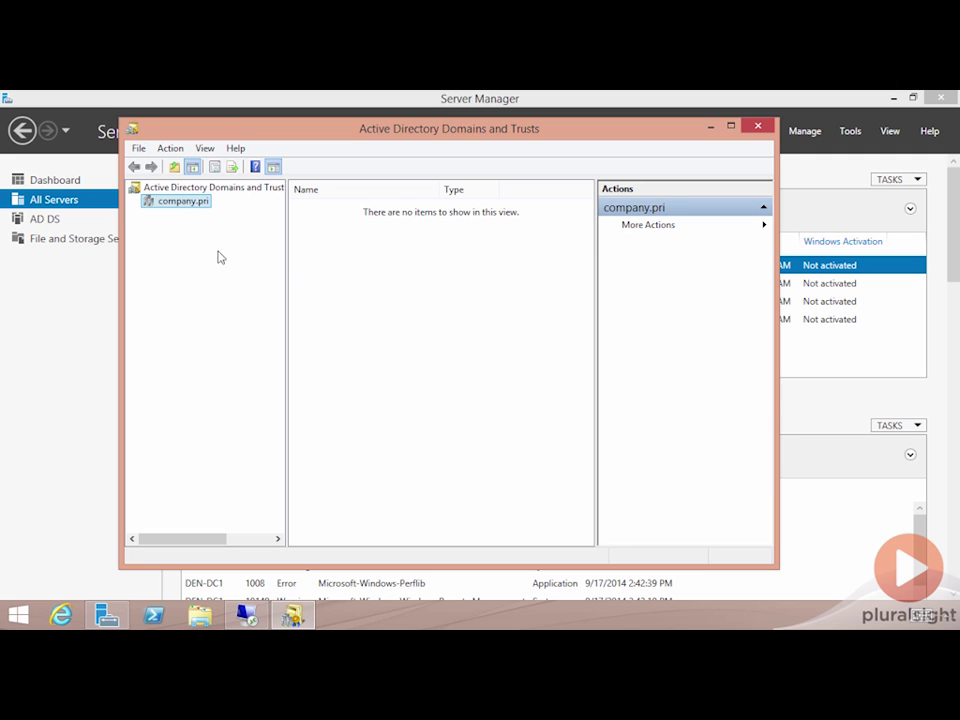
right_click(179, 201)
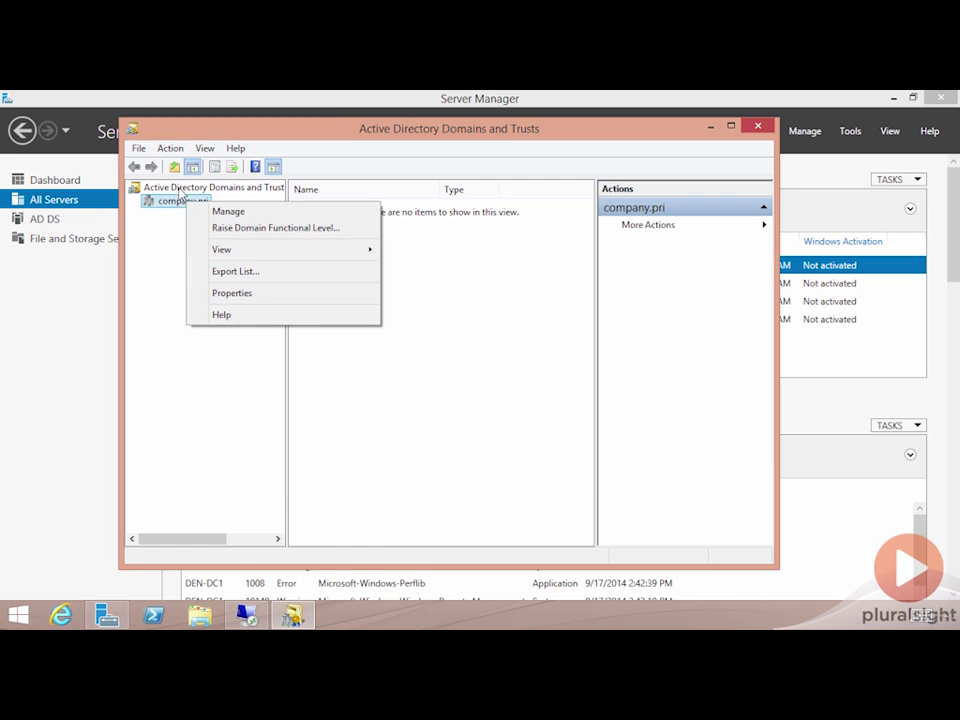
click(244, 296)
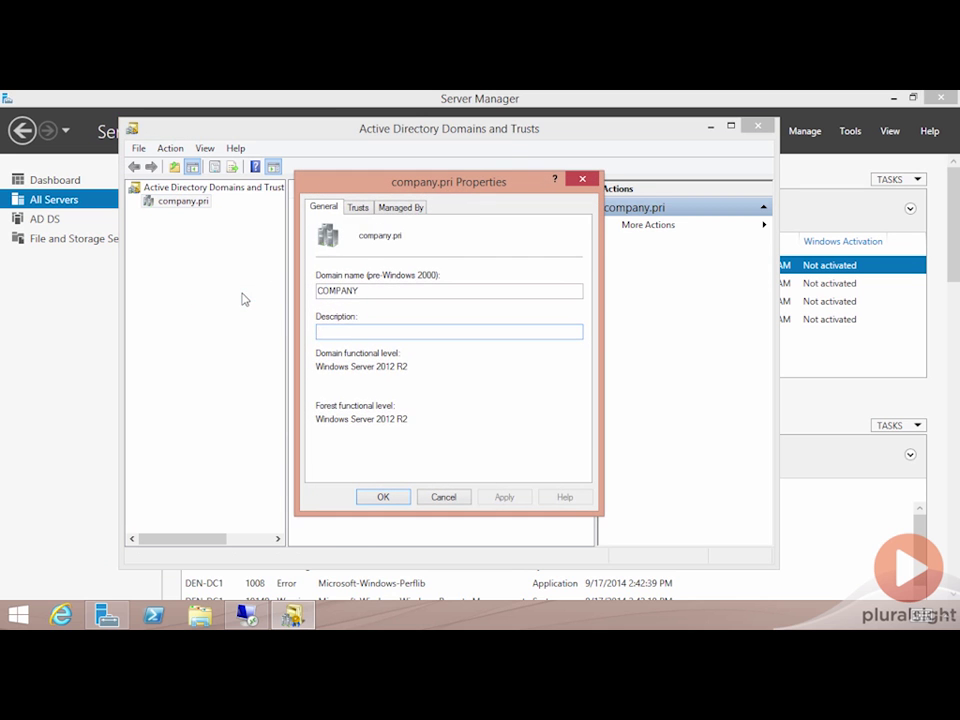
click(359, 208)
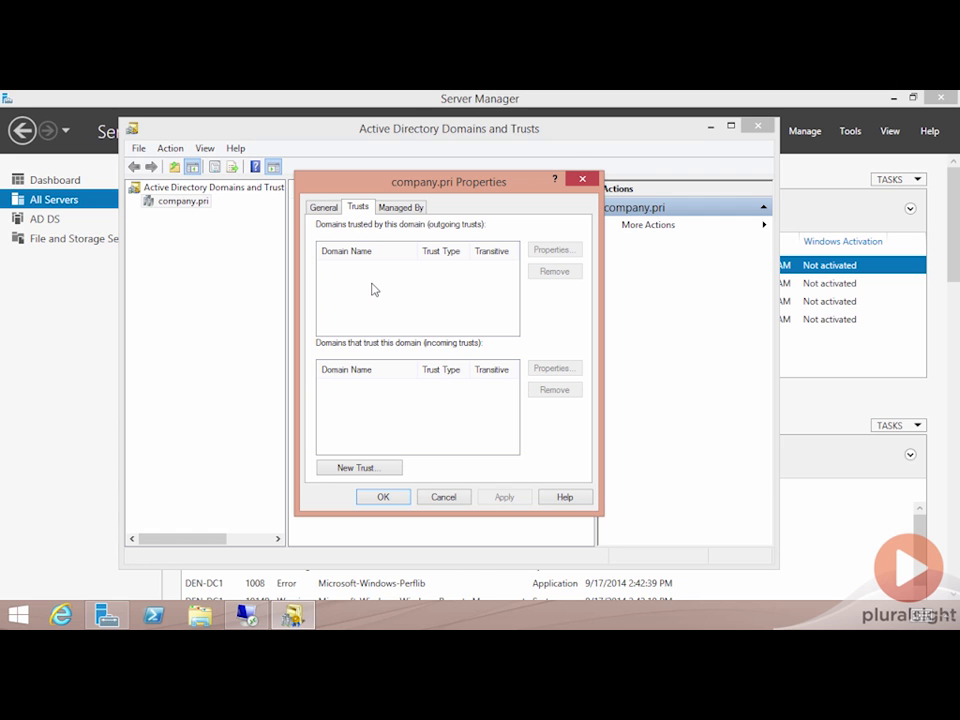
click(367, 469)
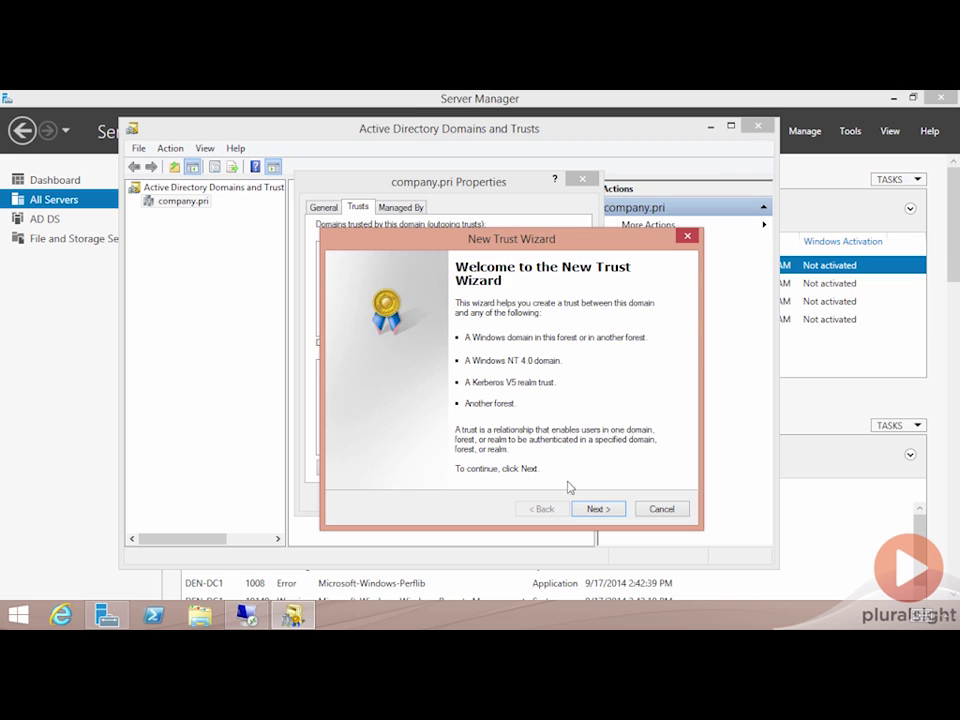
Name the trust specialized.net, choose Forest trust, keep Two-way, and create it in both domains
click(590, 509)
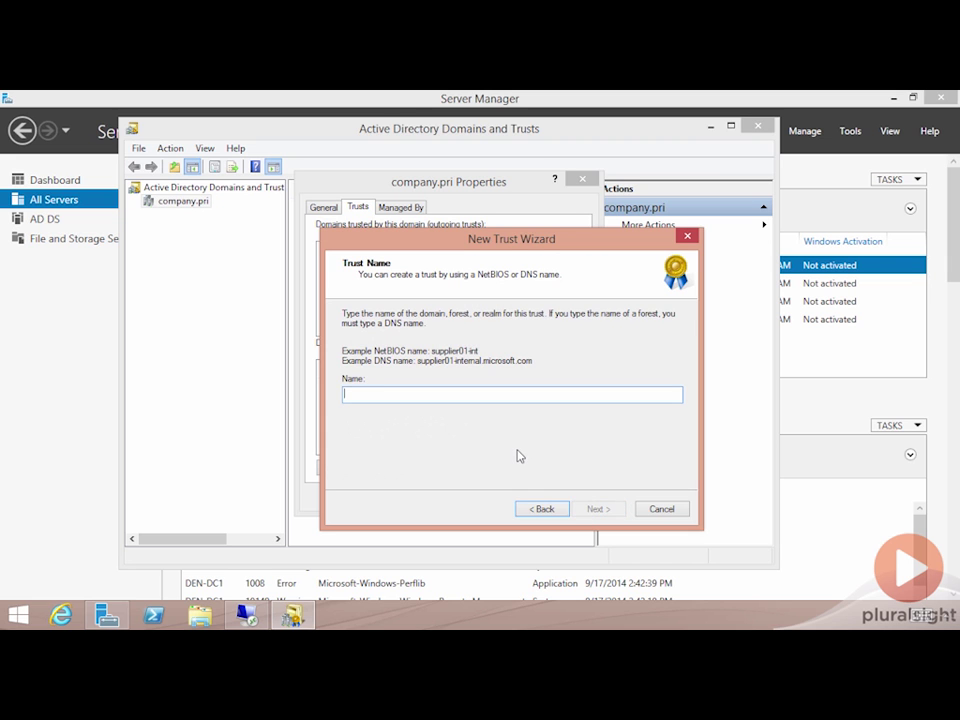
text(special)
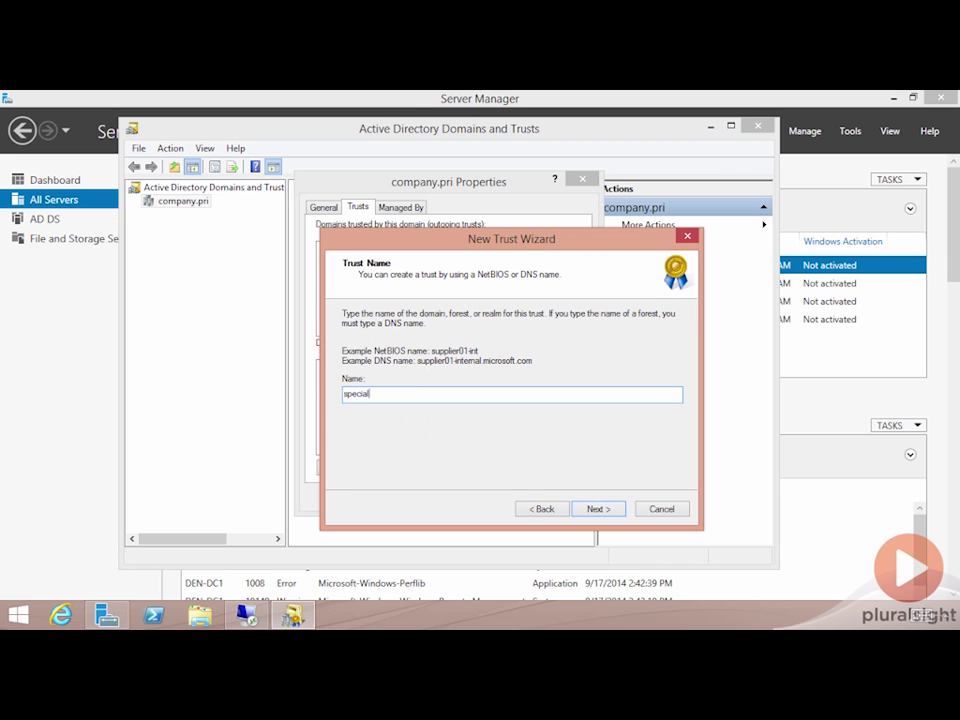
text(ized.net)
click(596, 510)
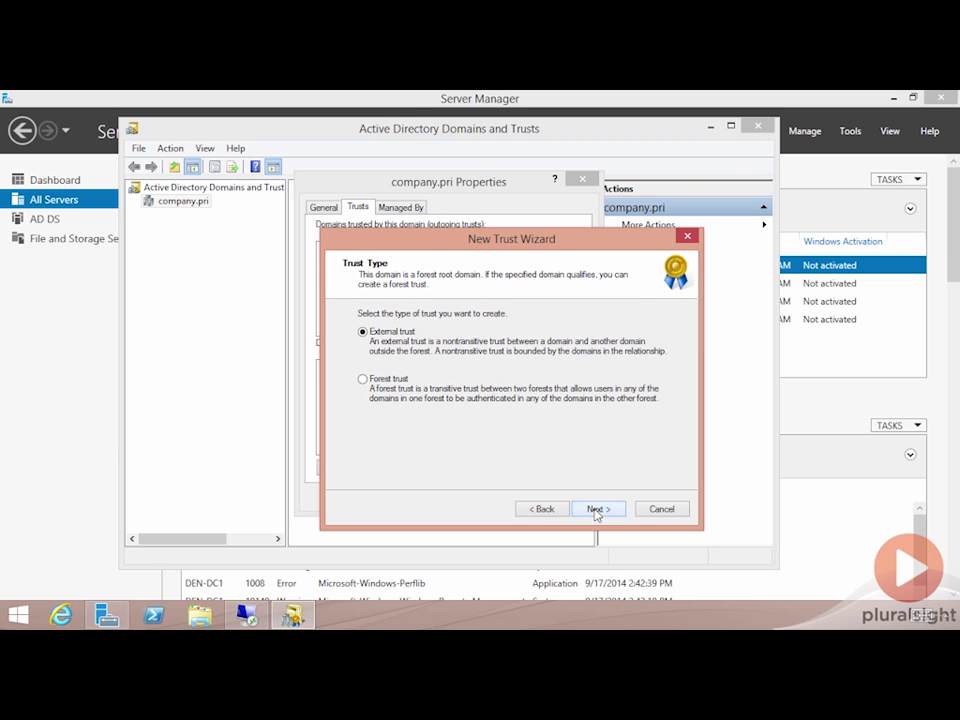
click(366, 379)
click(596, 509)
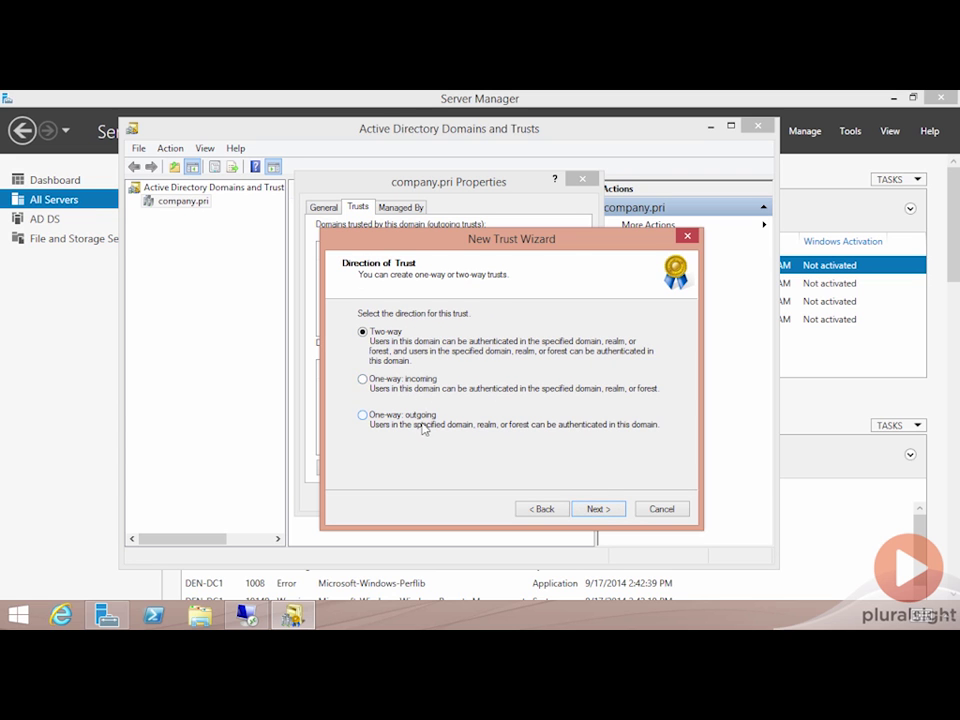
click(596, 510)
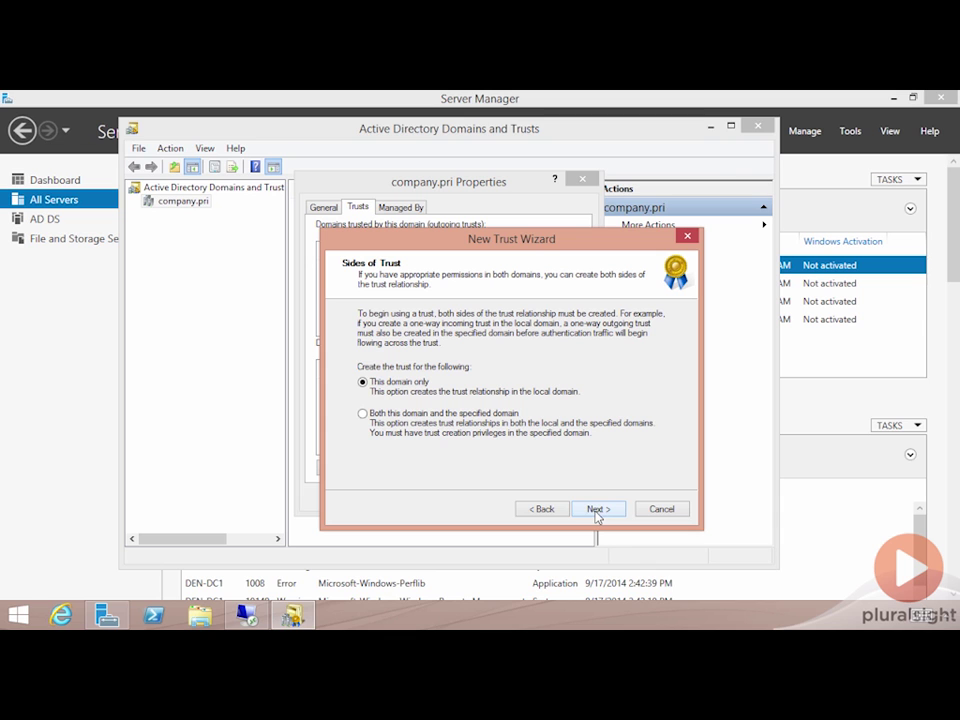
click(425, 432)
Enter the specialized.net administrator user name and password
click(595, 510)
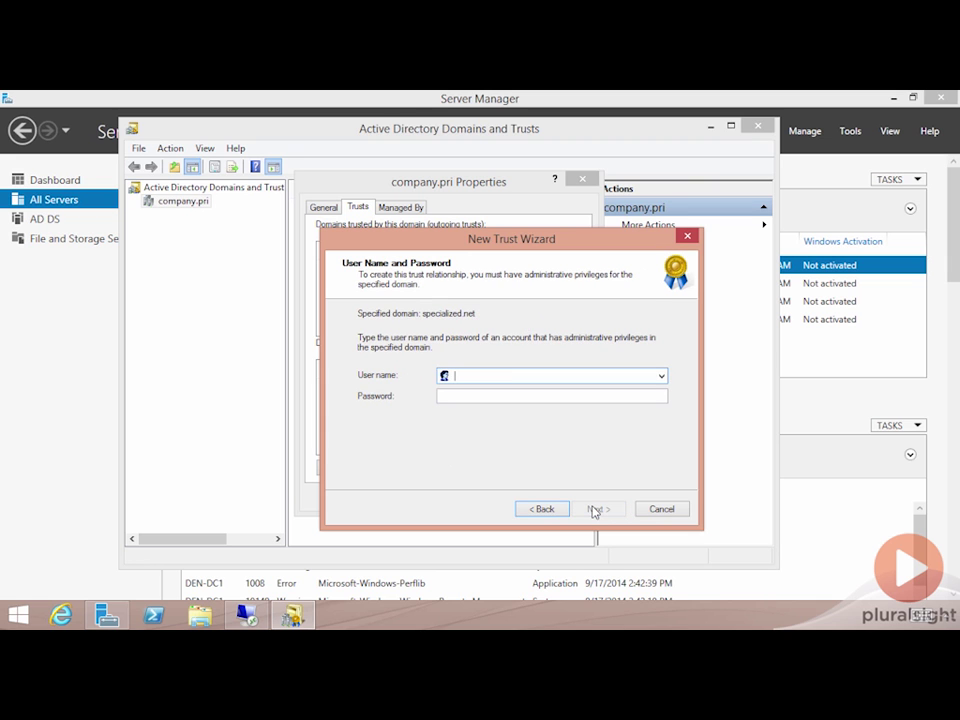
key(Tab)
text(•••••)
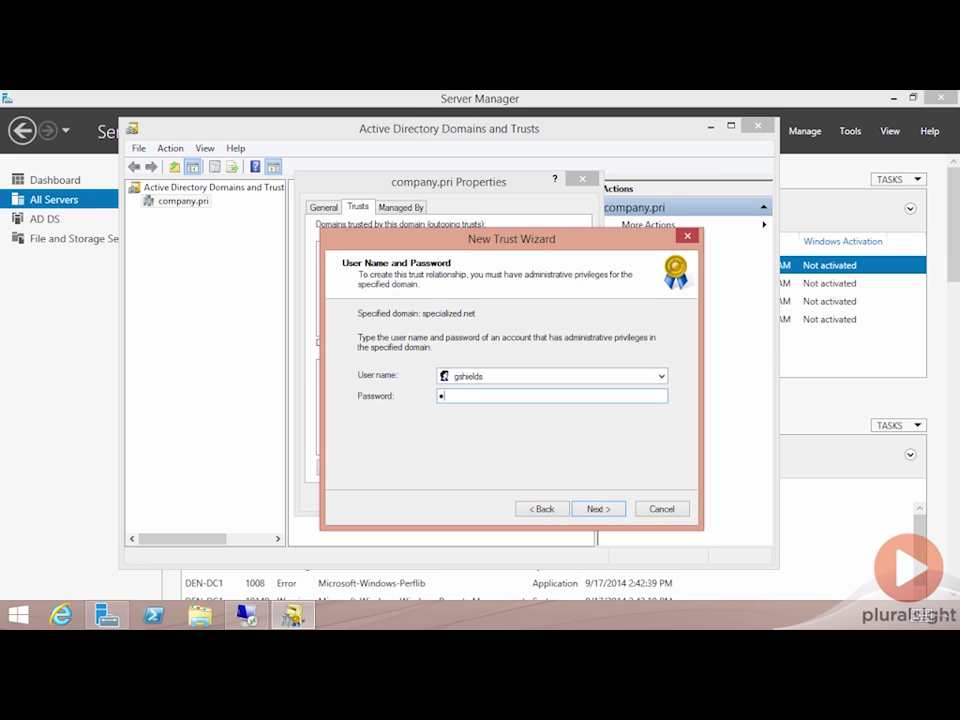
text(•••)
click(592, 511)
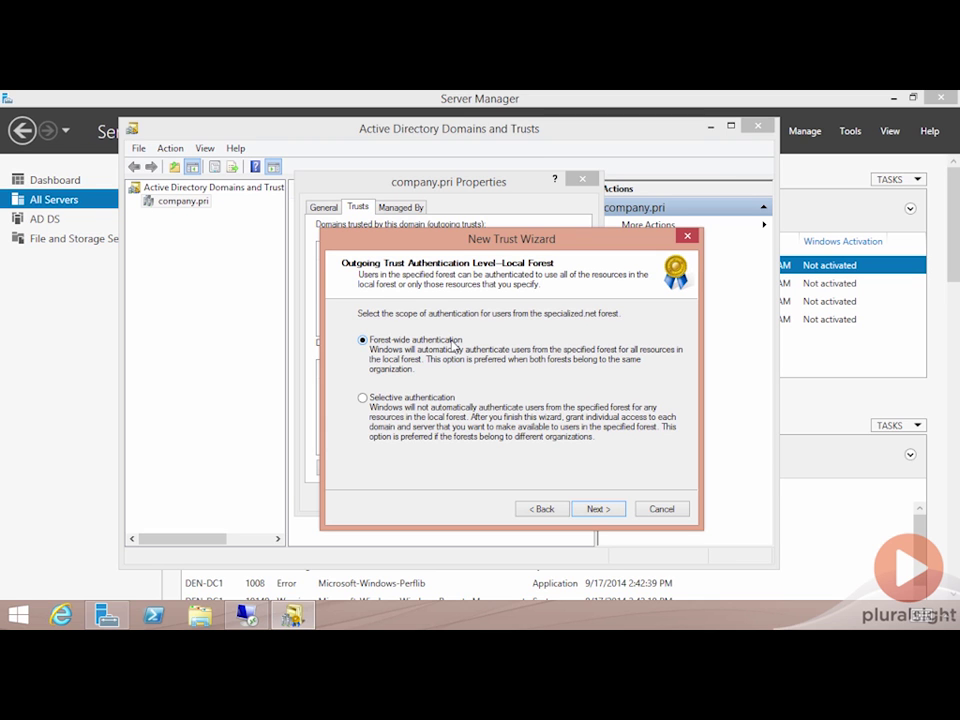
Keep Forest-wide authentication for both the local and specified forests
click(440, 397)
click(415, 343)
click(598, 509)
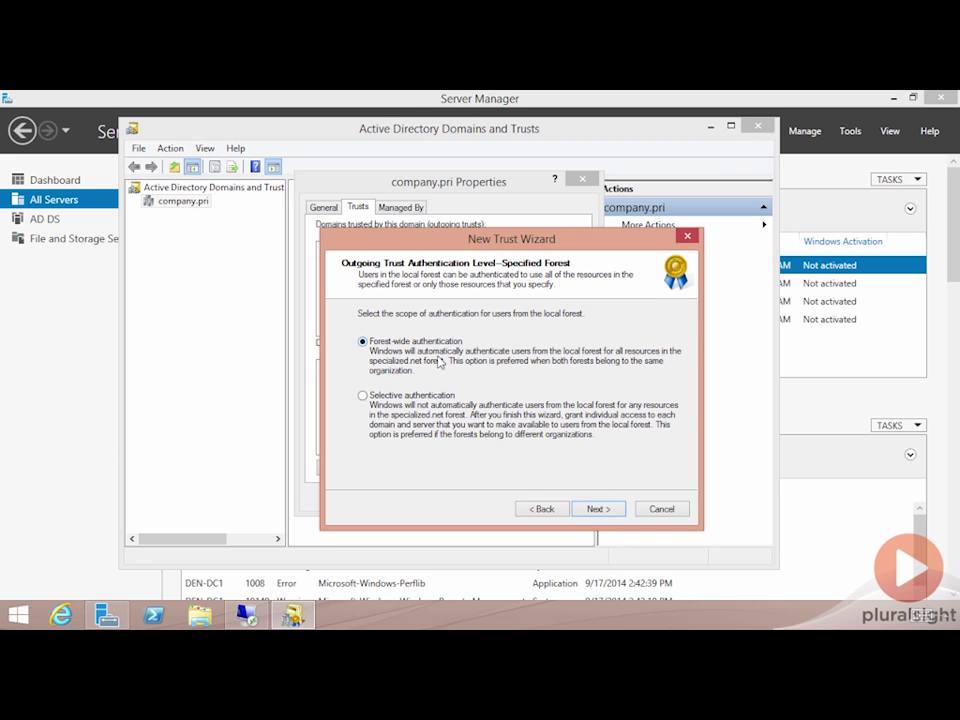
click(530, 509)
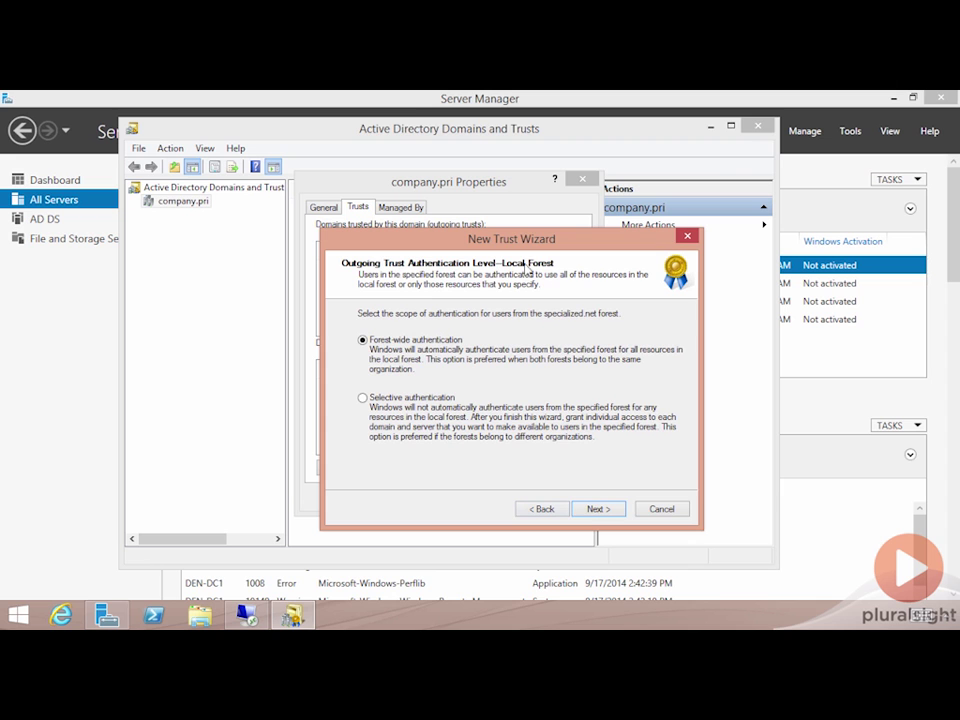
click(597, 508)
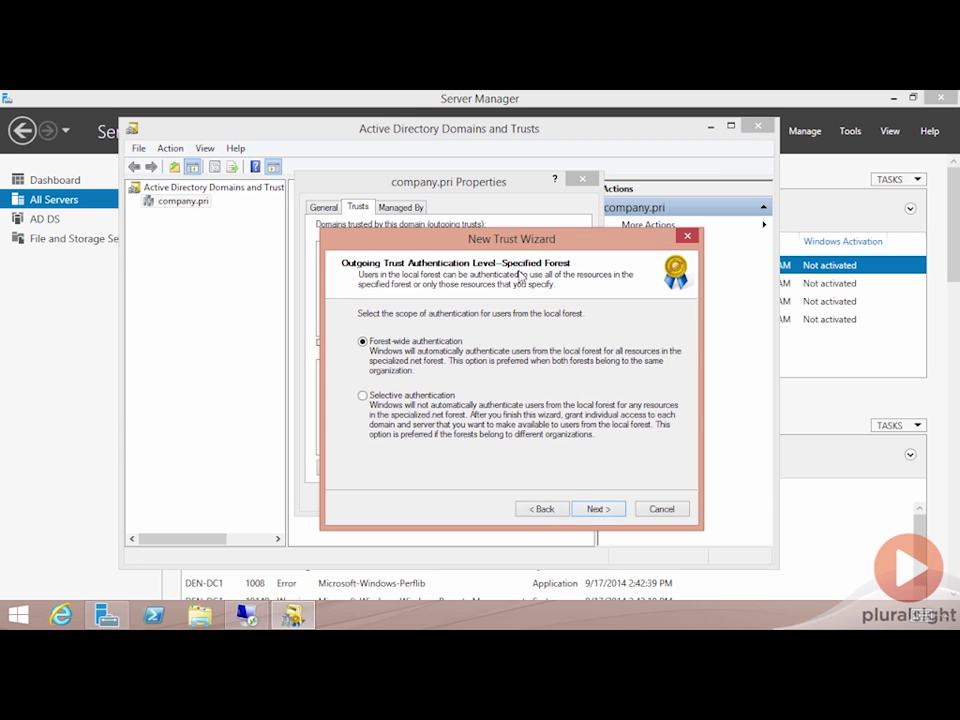
click(597, 510)
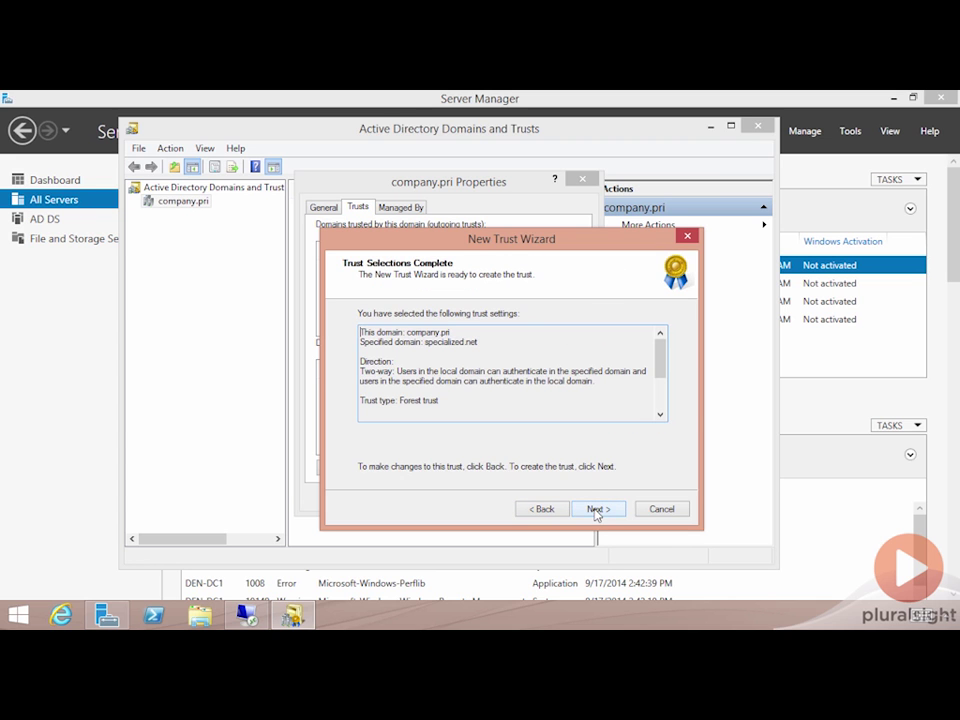
Create the trust, accept the routed name suffixes, and confirm both outgoing and incoming trusts
click(597, 510)
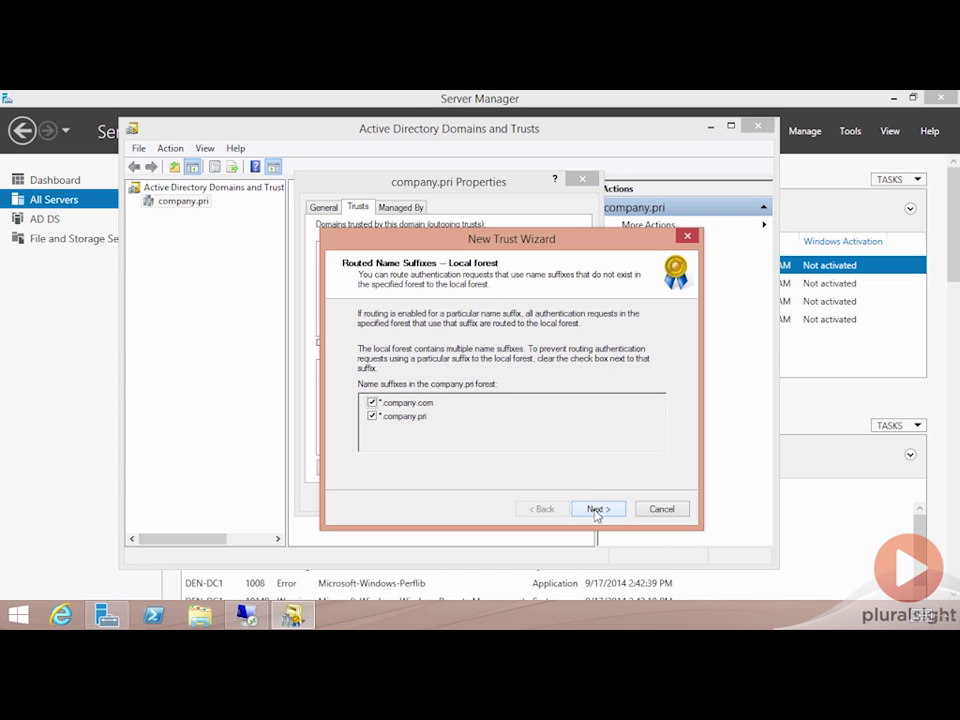
click(597, 510)
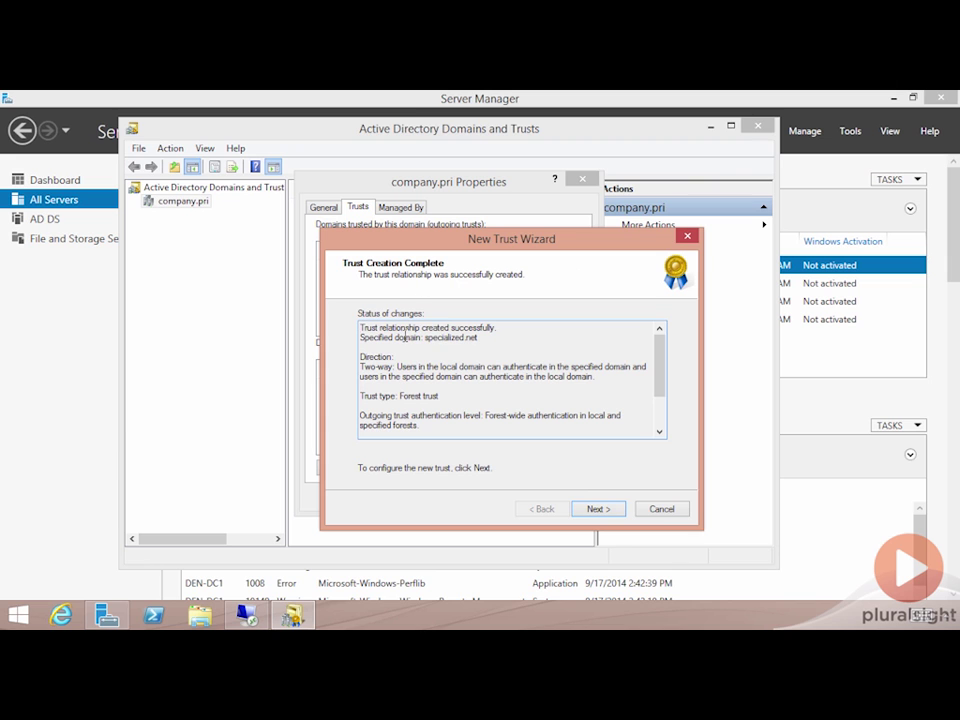
click(601, 509)
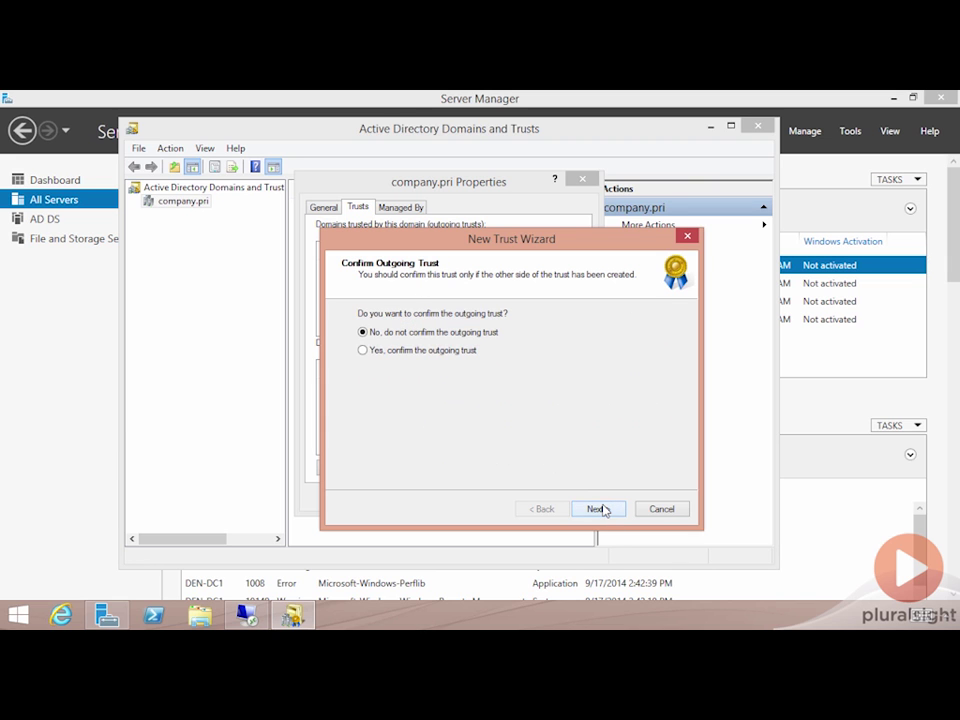
click(432, 350)
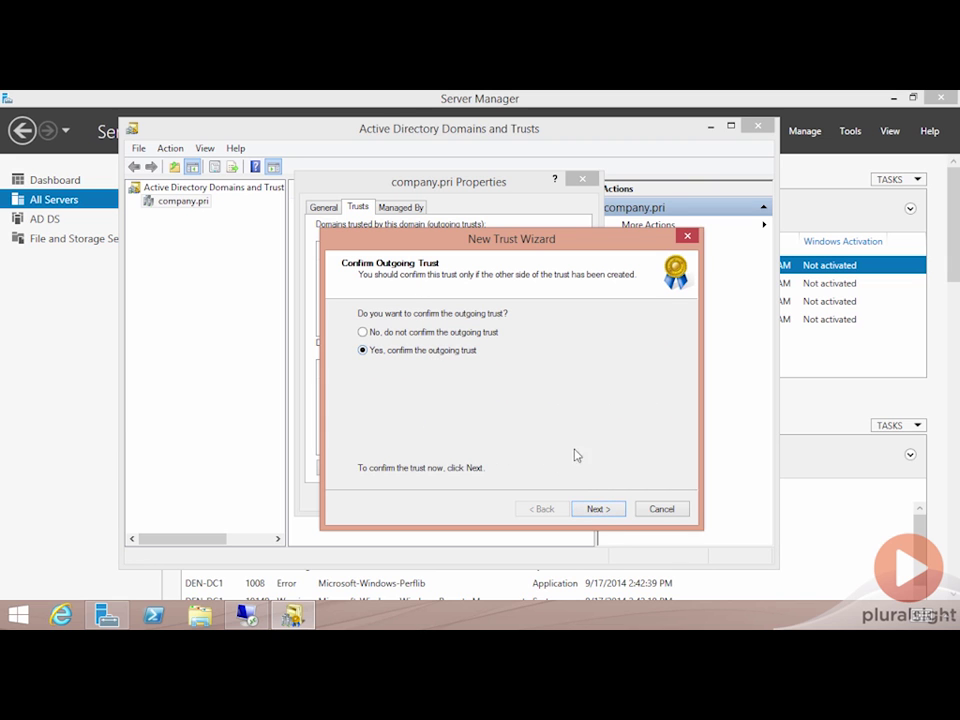
click(601, 509)
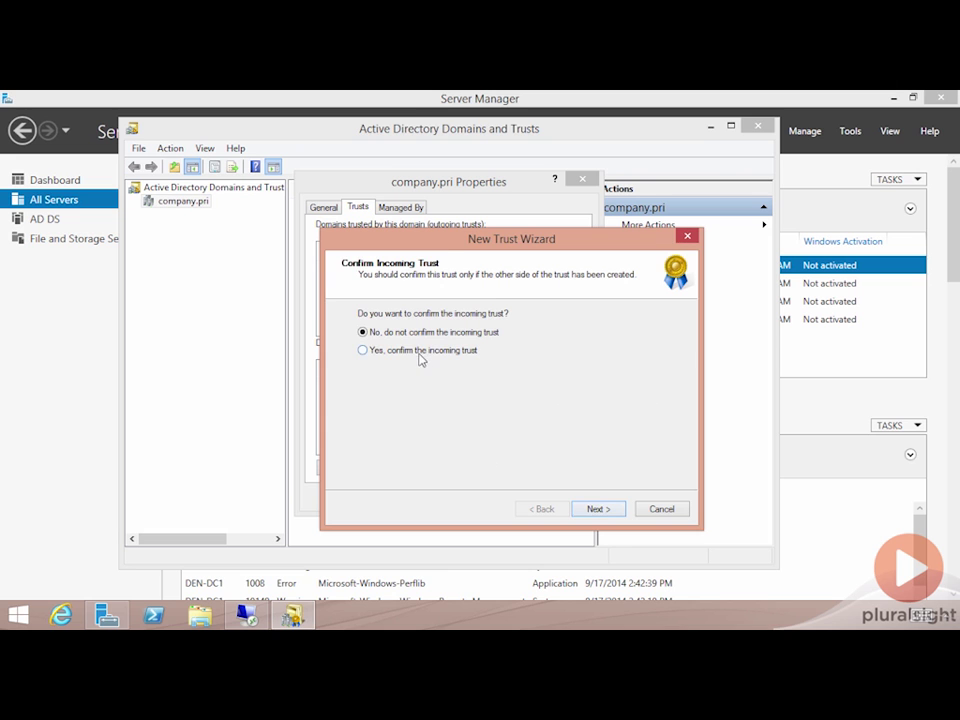
click(422, 351)
click(602, 509)
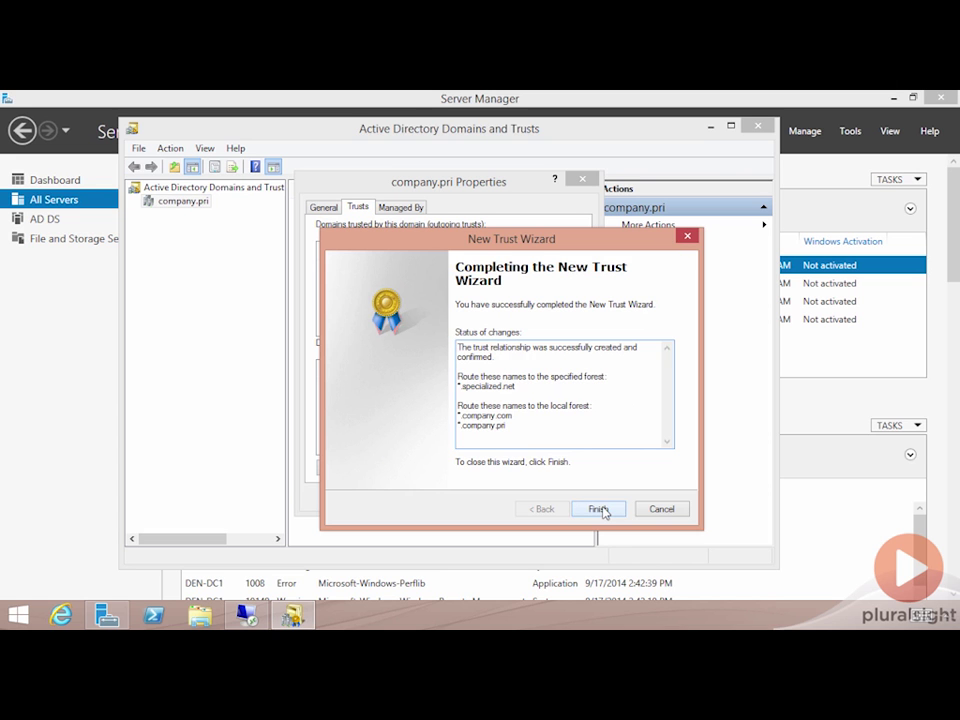
click(598, 509)
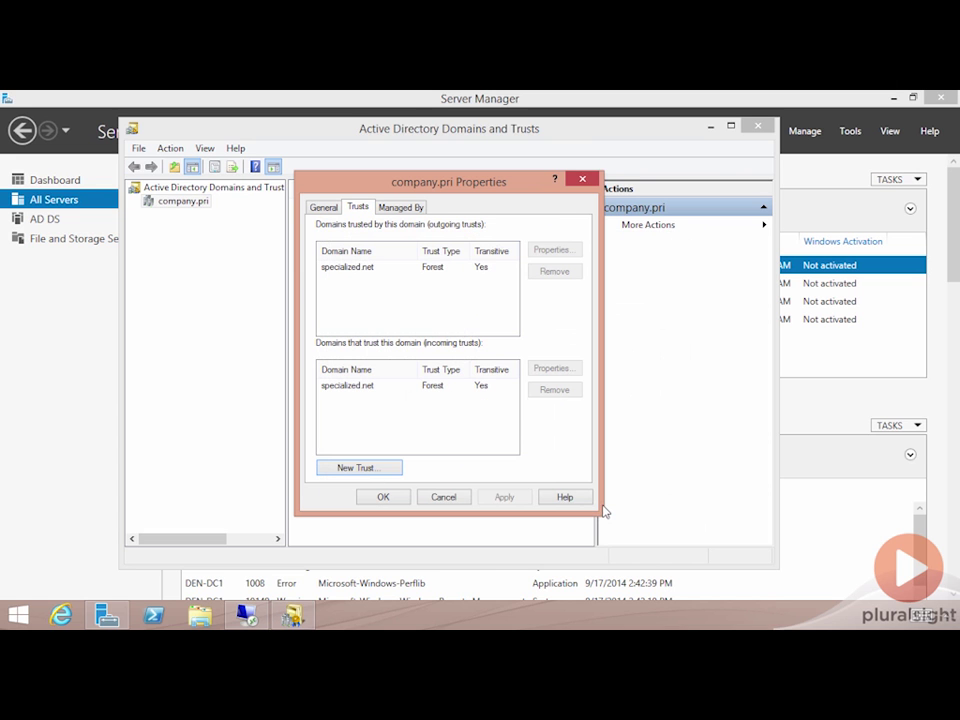
Select the specialized.net entries in the outgoing and incoming trust lists
click(345, 268)
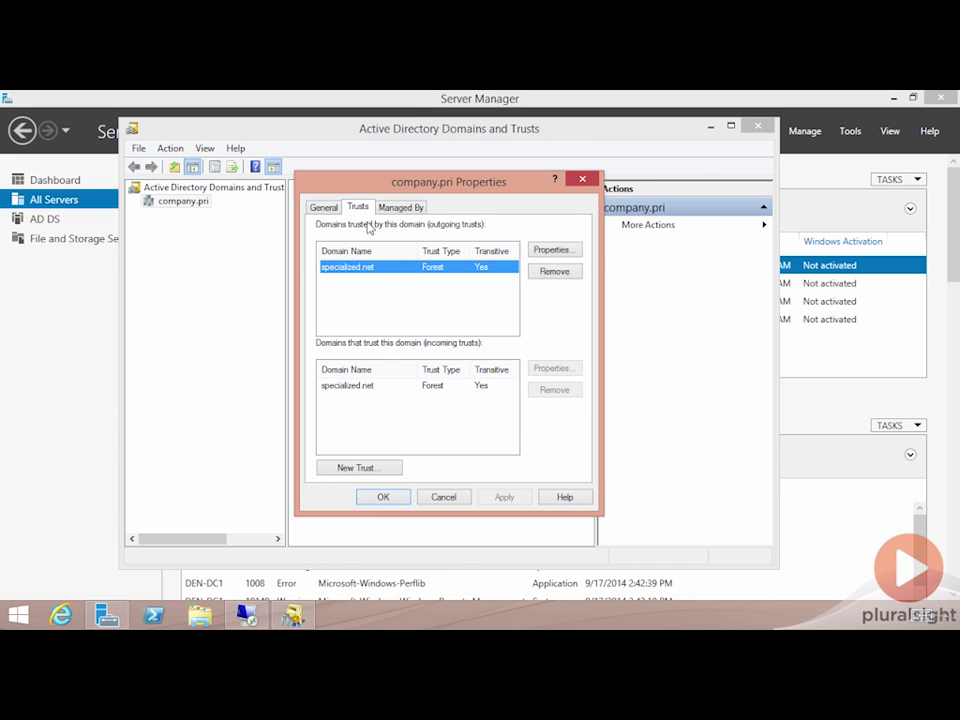
click(358, 388)
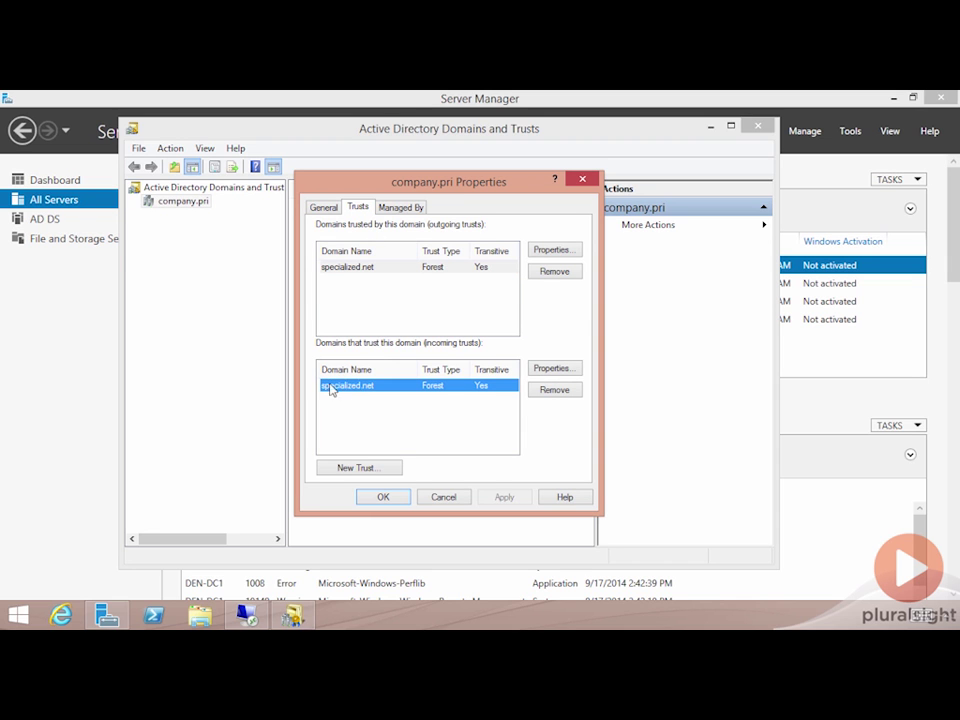
On the remote server, set DNS Manager aside and launch Active Directory Domains and Trusts
click(247, 614)
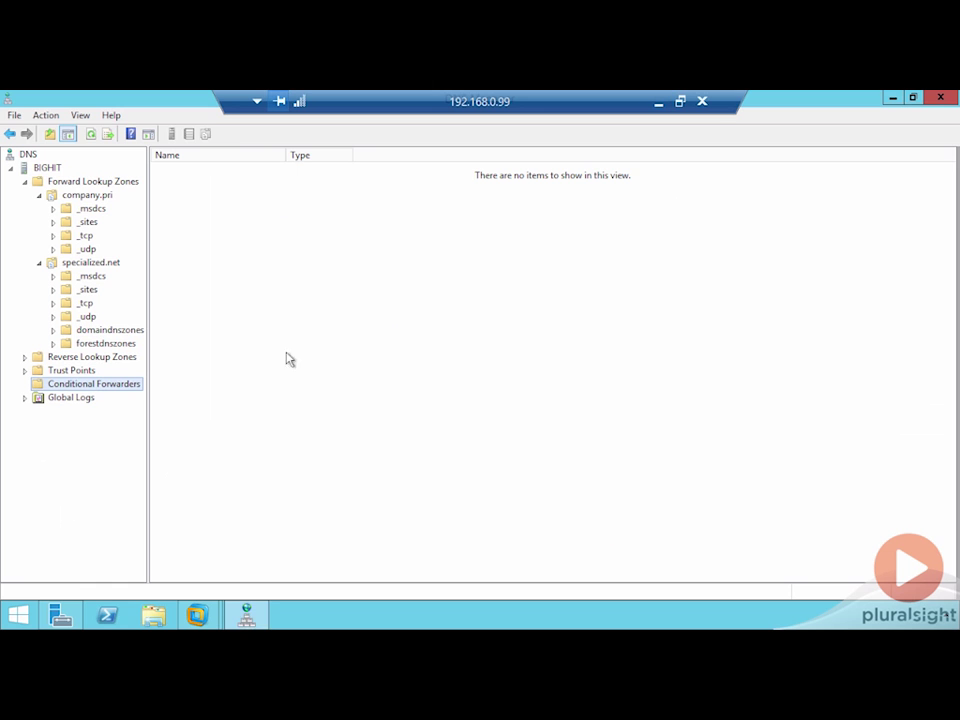
click(893, 98)
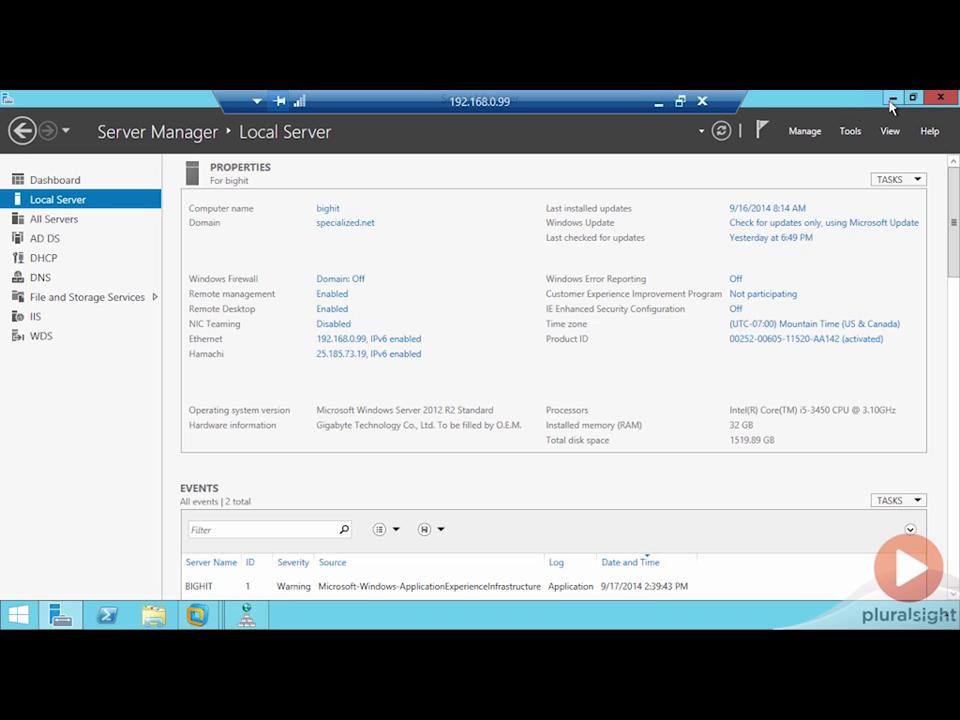
click(843, 133)
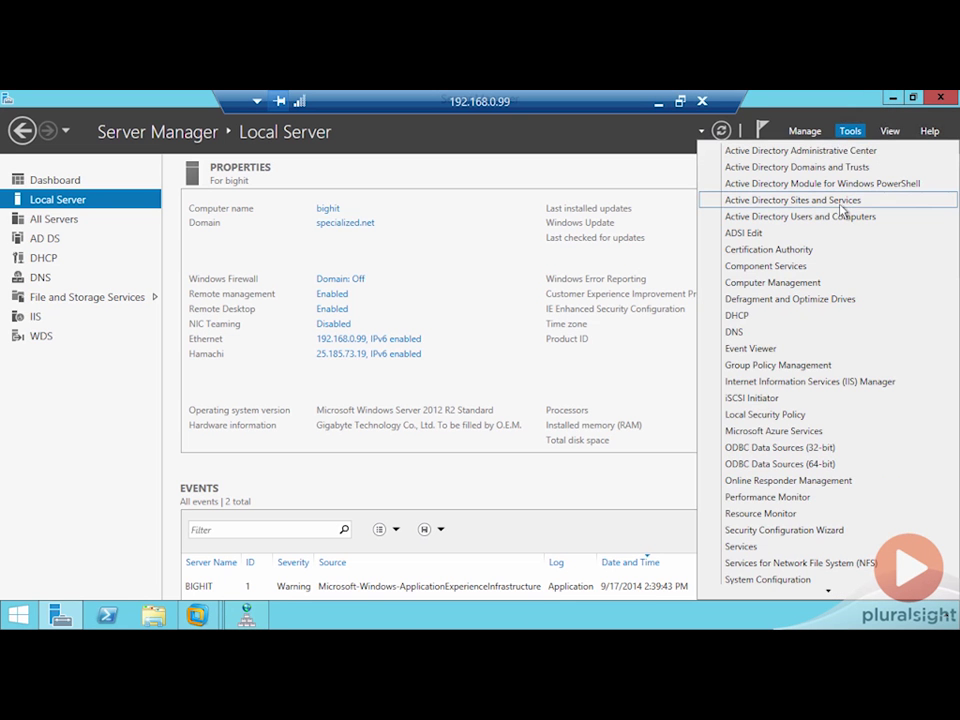
click(825, 168)
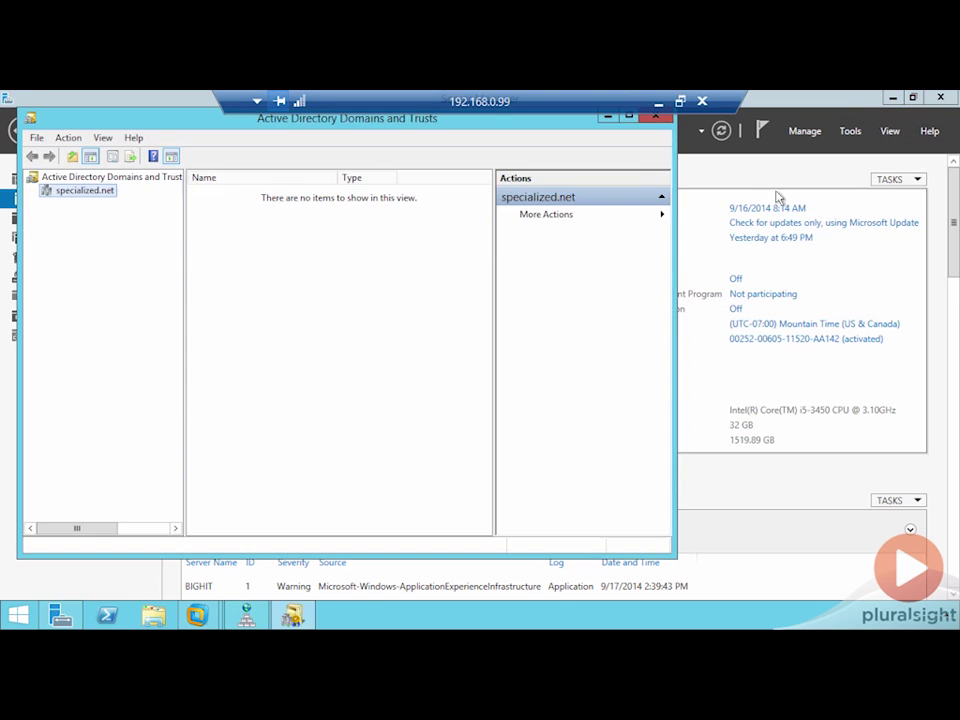
Check specialized.net's Trusts tab for company.pri as both outgoing and incoming forest trust
right_click(96, 192)
click(133, 273)
click(257, 197)
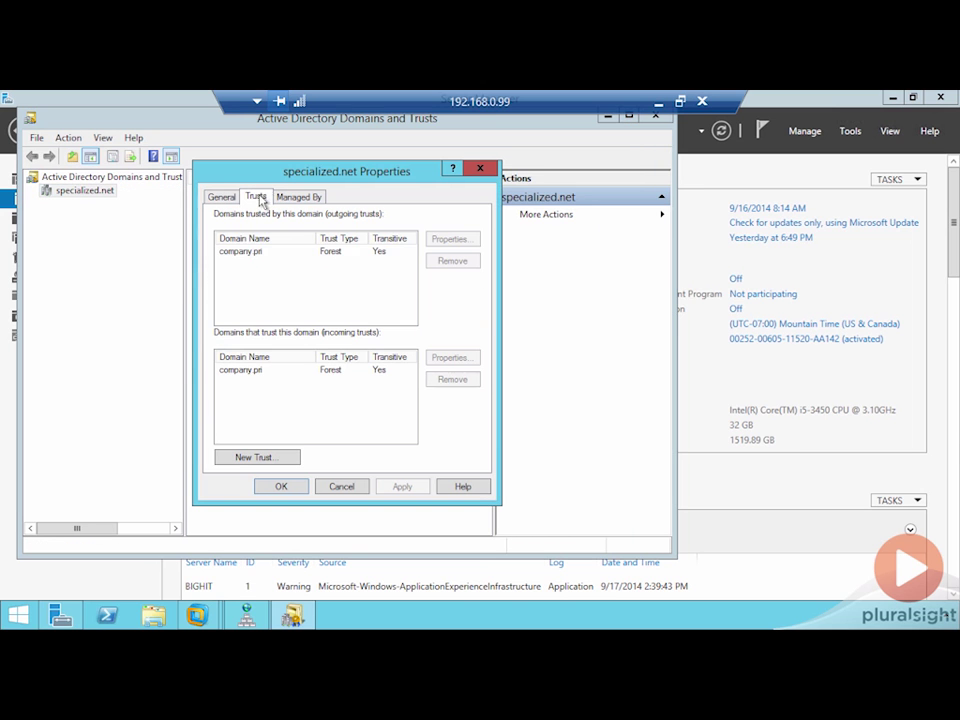
click(256, 251)
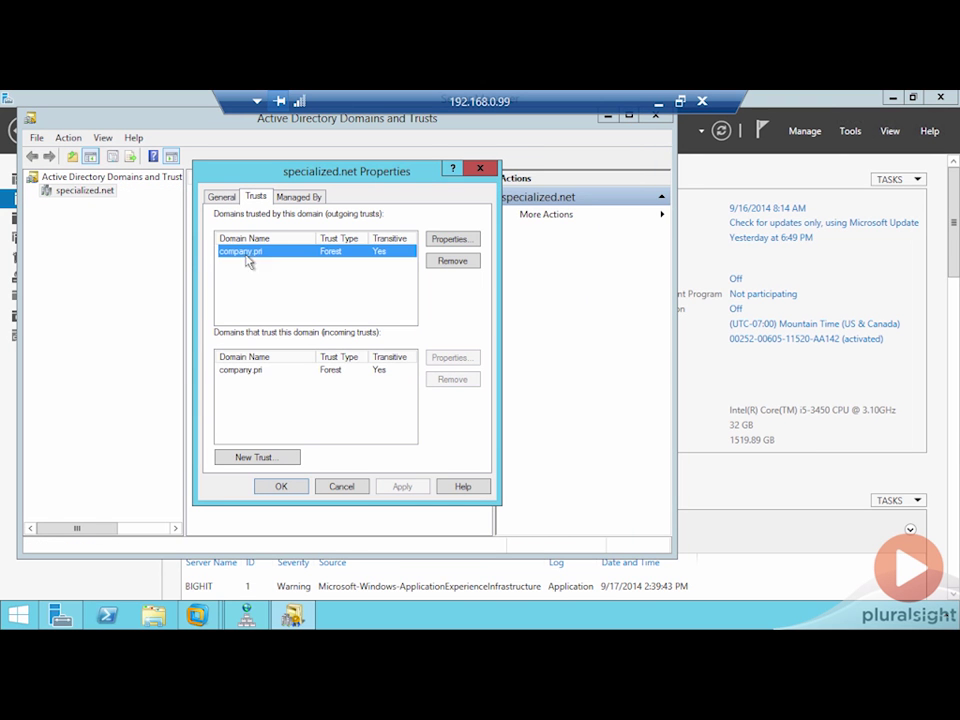
click(249, 372)
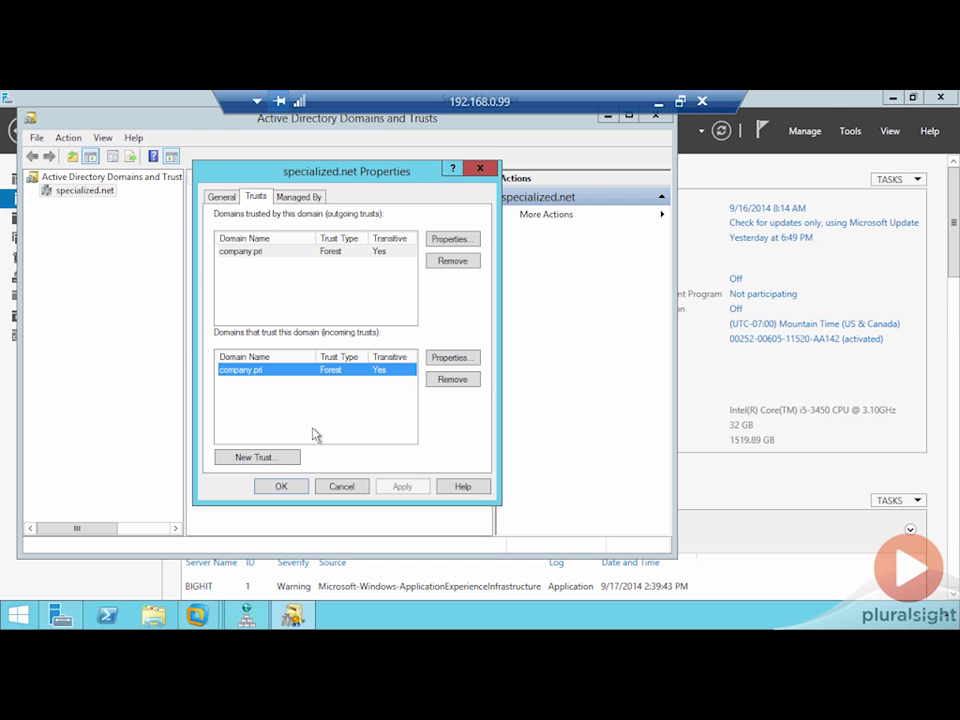